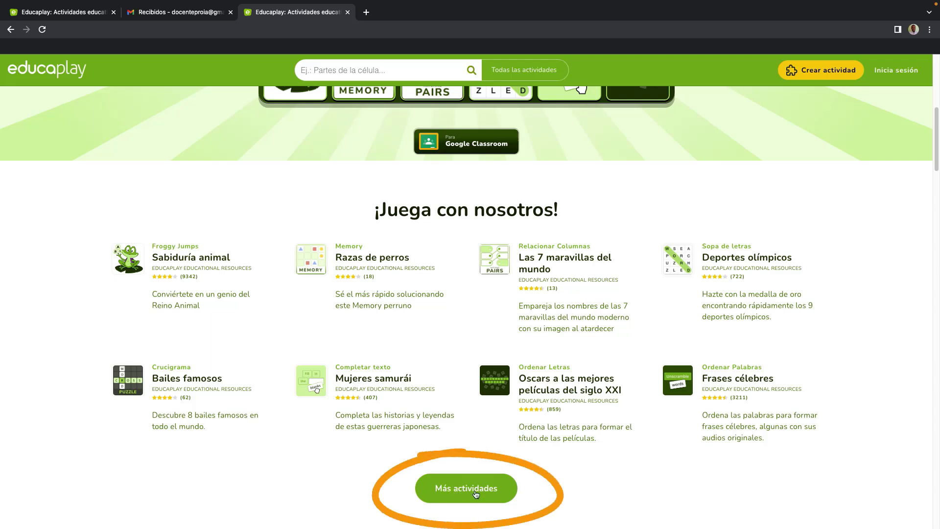
- Show more activities in the "¡Juega con nosotros!" section and look through the additional examples
click(471, 493)
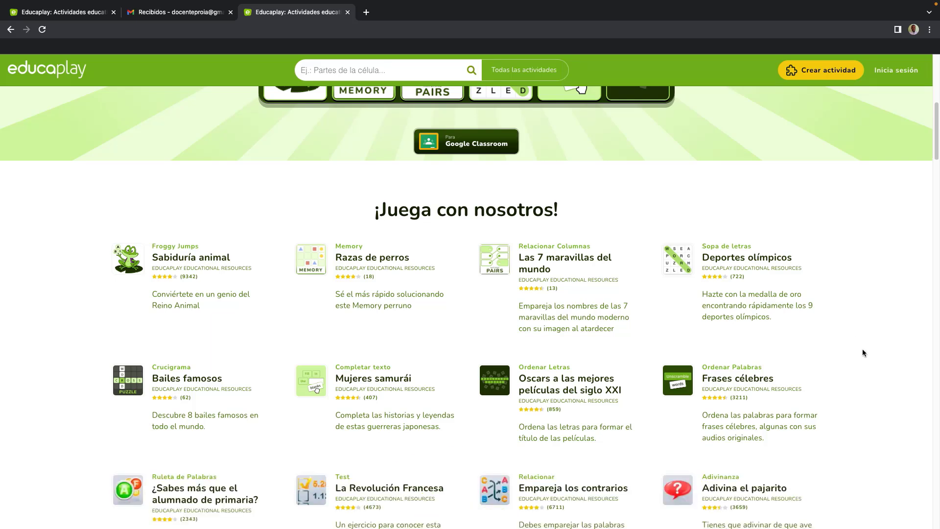
scroll(865, 356, up, 1)
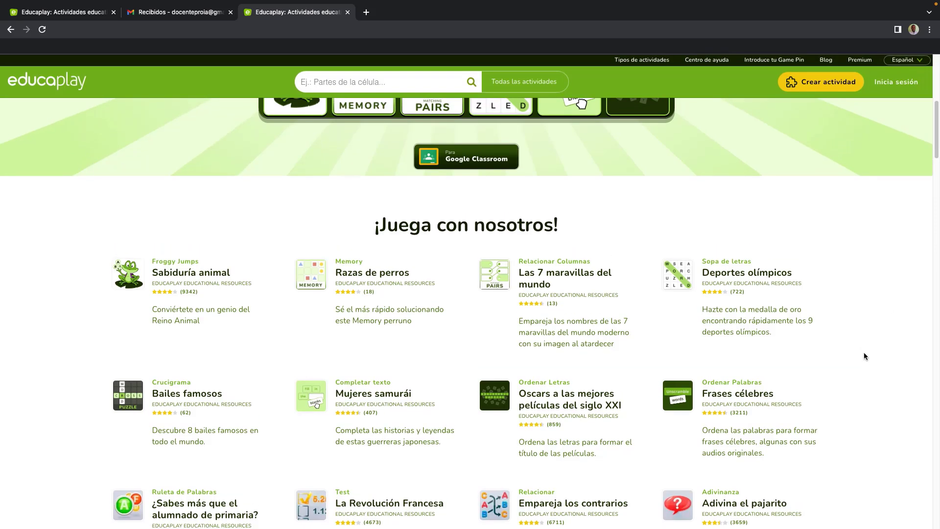
drag(937, 152, 936, 163)
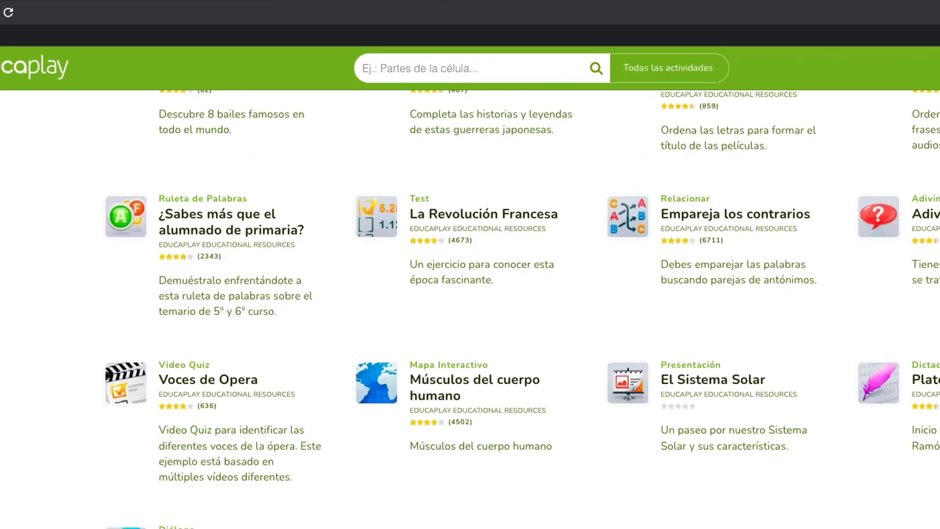
scroll(471, 294, up, 5)
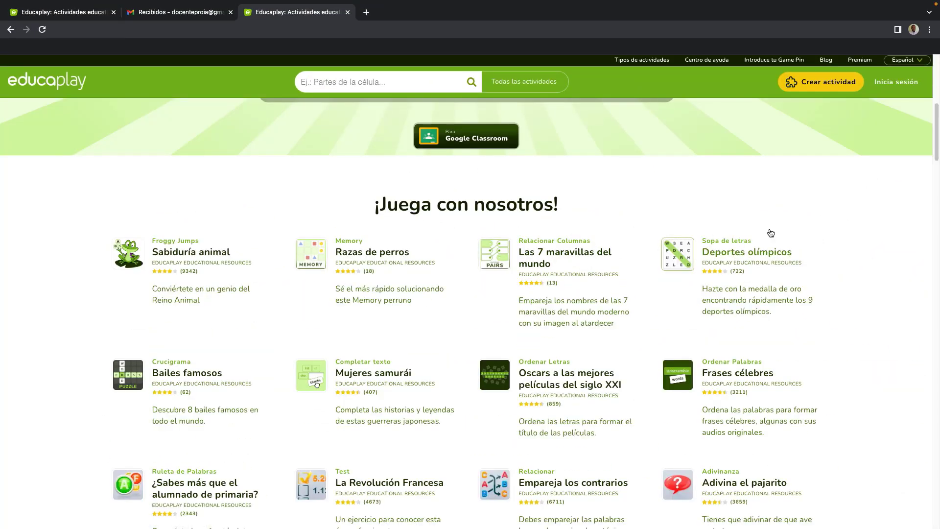
drag(938, 147, 938, 103)
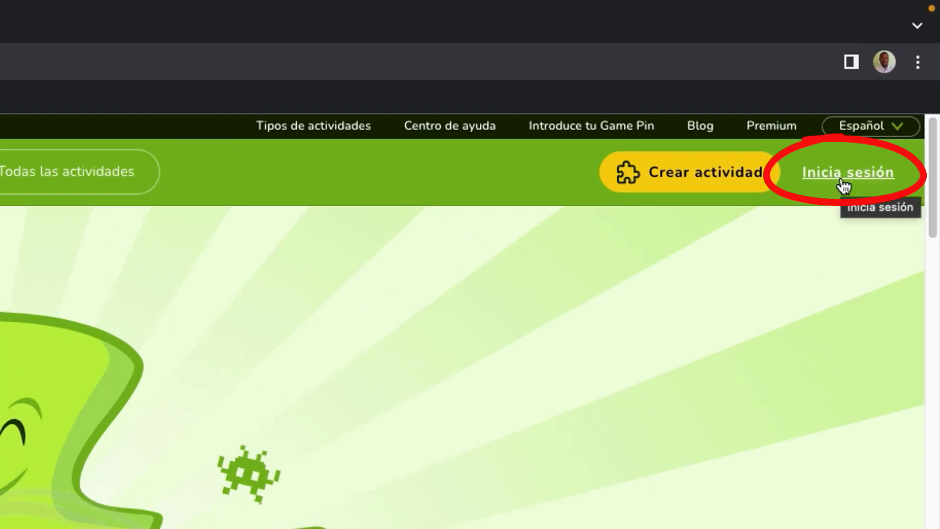
- Start a free account registration from the login page using the docente pro Google account
click(844, 186)
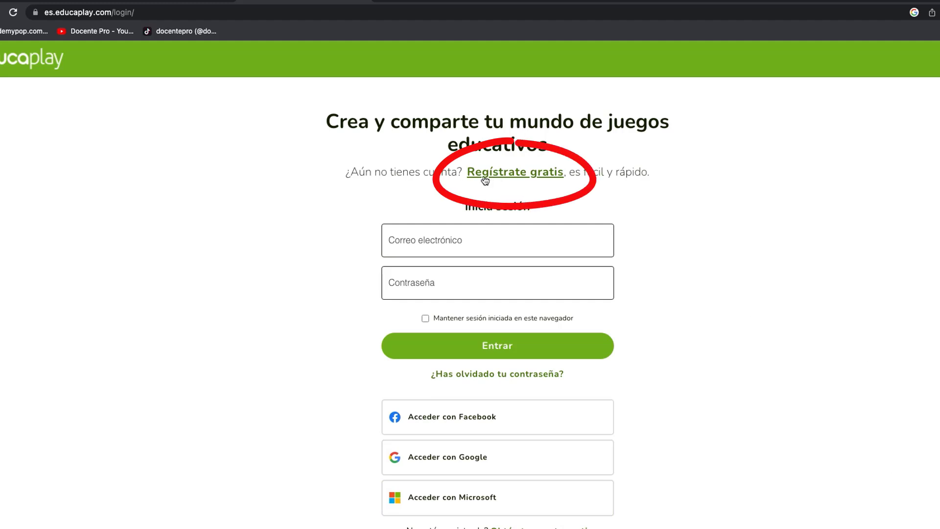
click(506, 177)
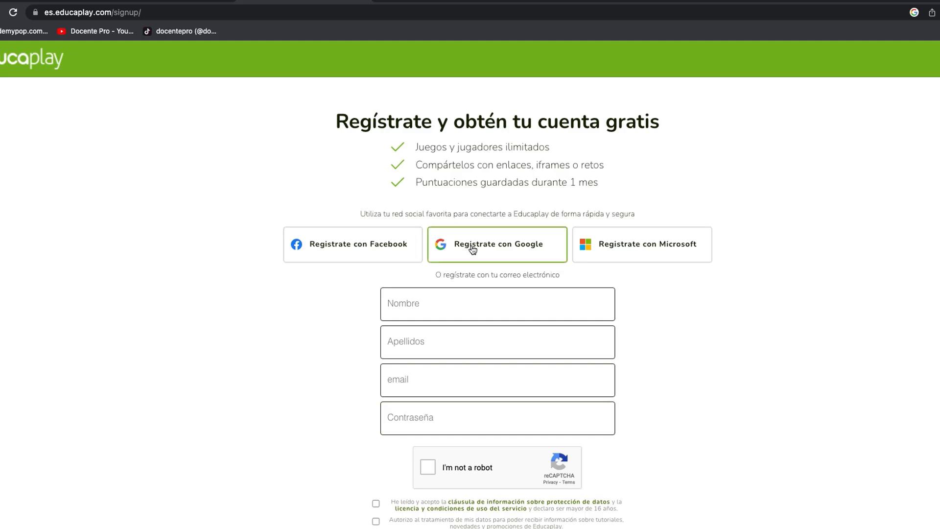
click(501, 248)
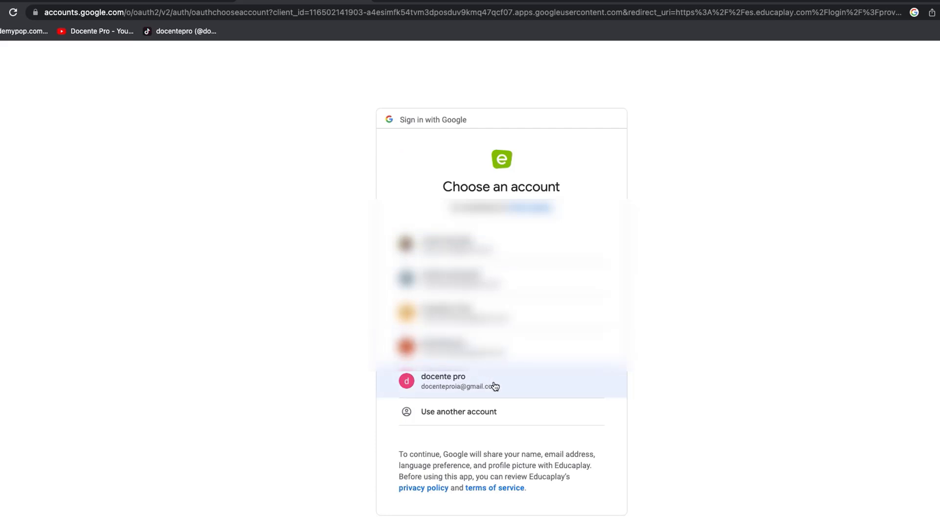
click(496, 387)
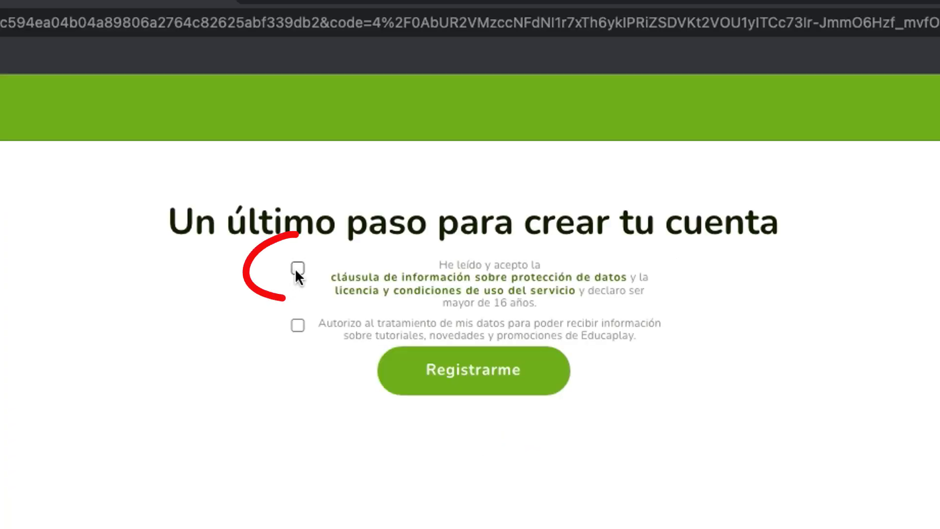
- Accept the data protection and service terms, authorise receiving tutorials and promotions, and complete the registration
click(406, 147)
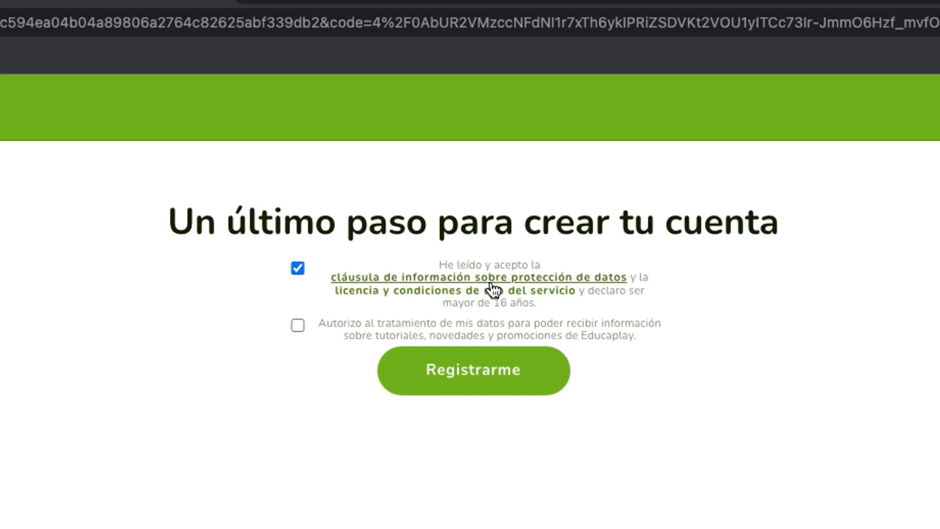
click(298, 325)
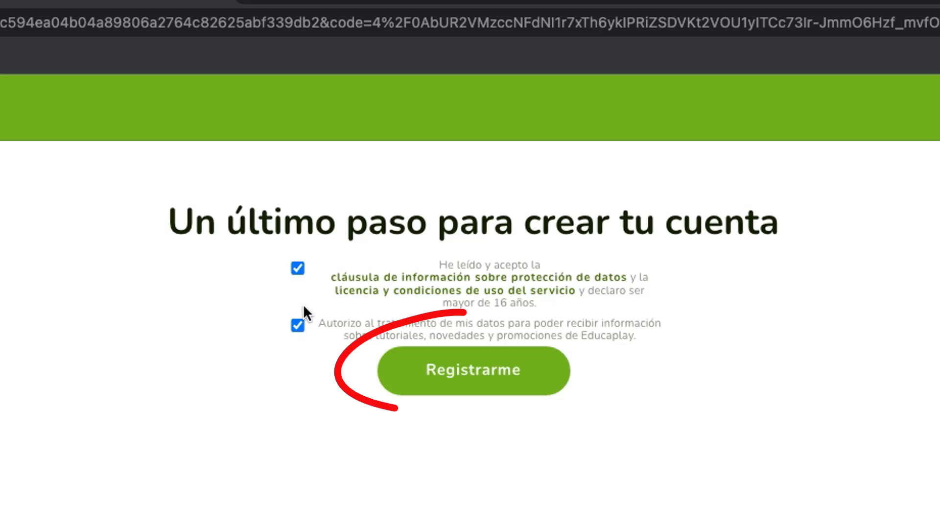
click(487, 372)
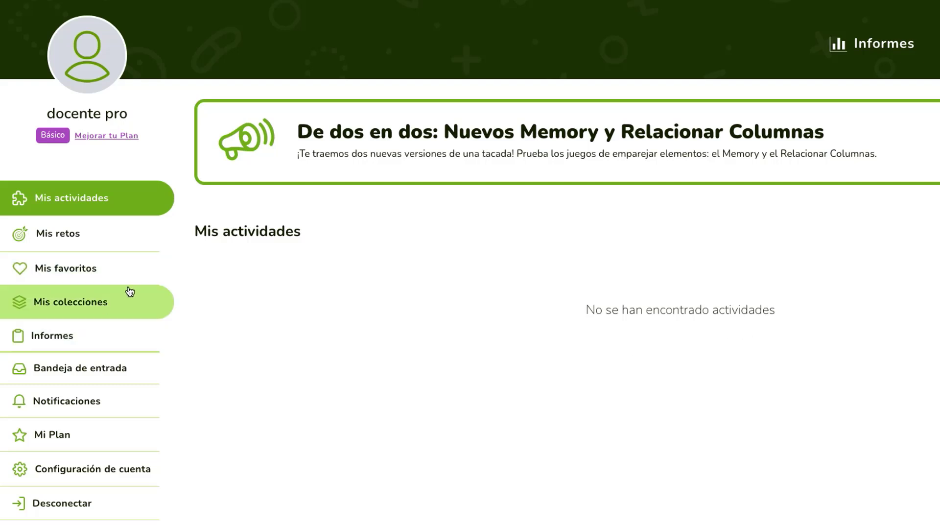
- Look at the profile's Mis retos and Mis actividades sections and the activity creator, and return to the home page
click(80, 235)
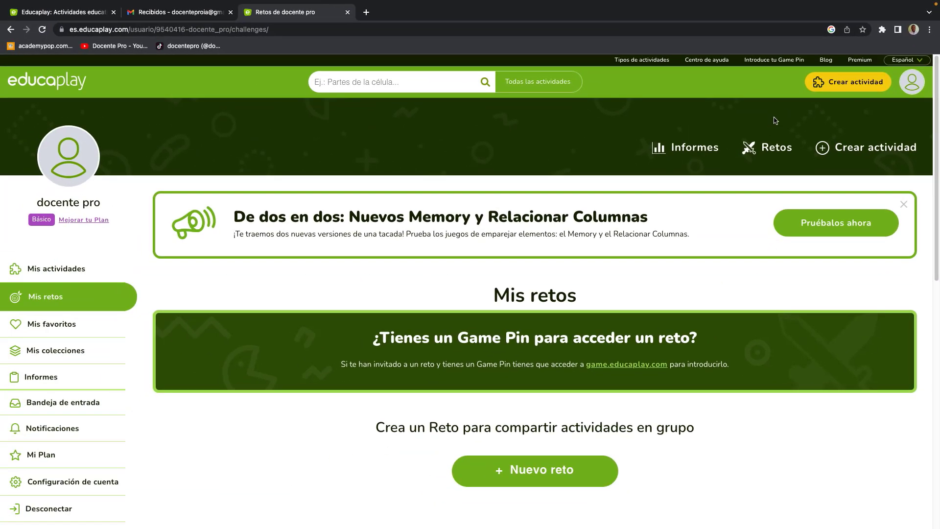
click(56, 268)
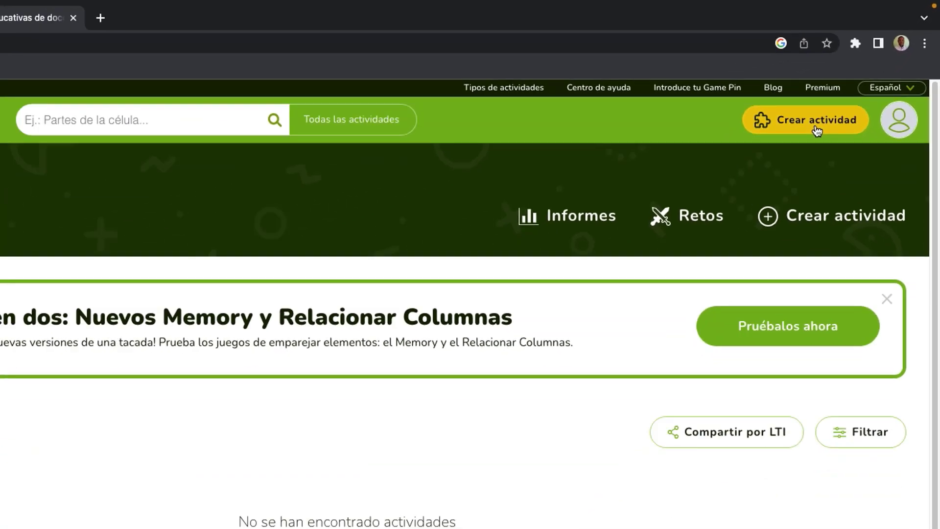
click(746, 184)
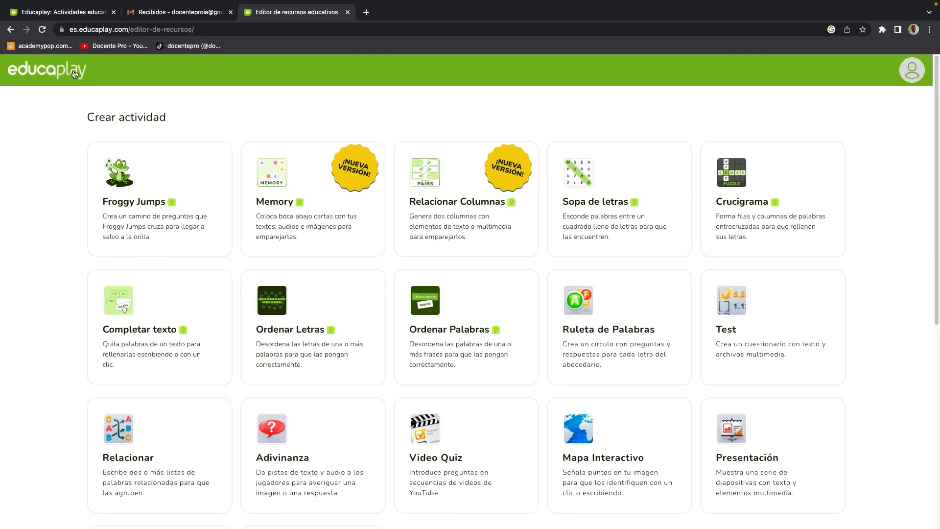
click(75, 73)
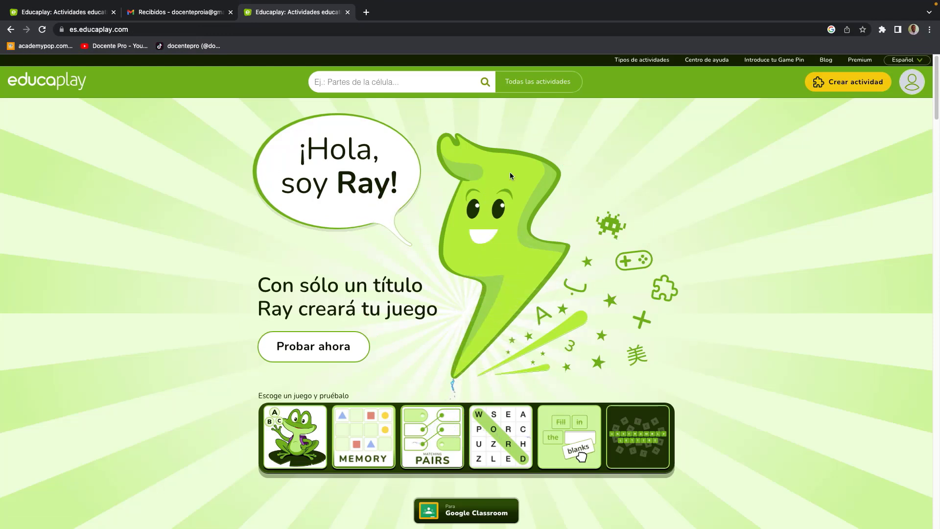
- Open the activity creator and look through all the available activity types
click(852, 86)
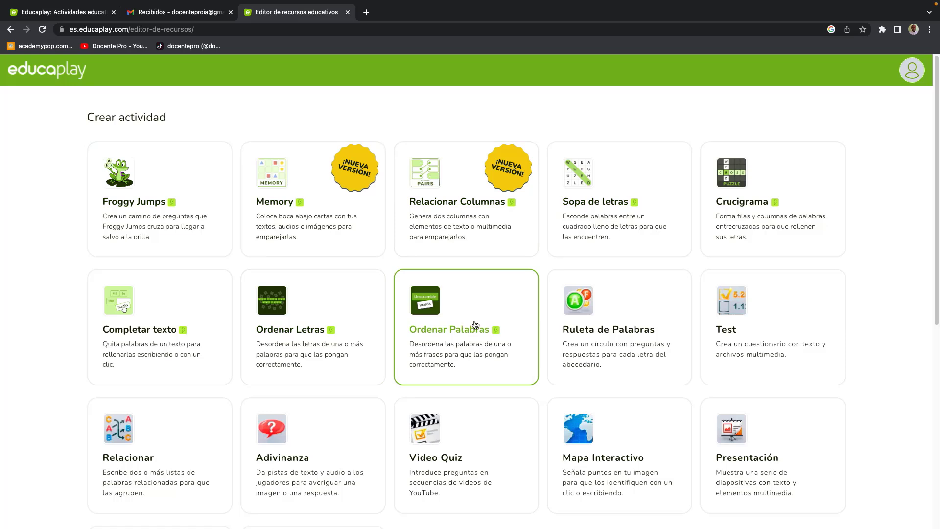
scroll(475, 325, down, 3)
drag(475, 325, 905, 248)
click(865, 236)
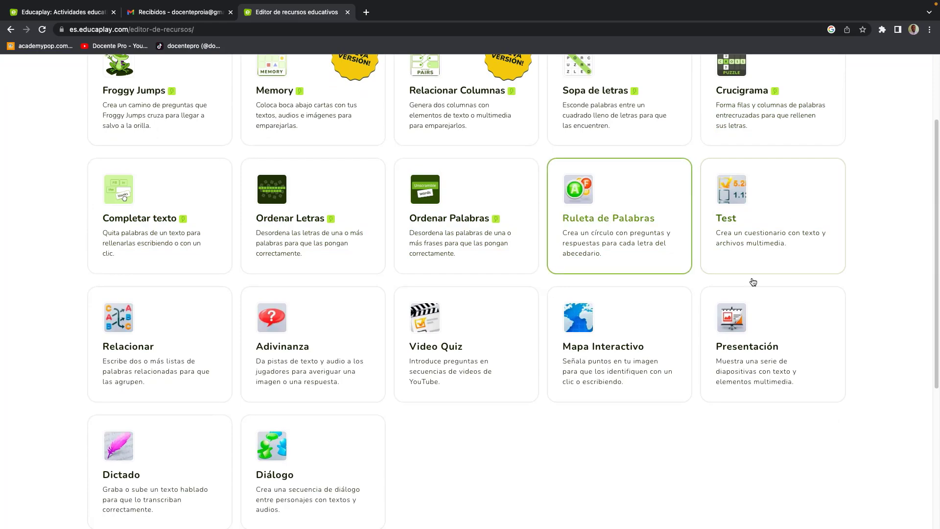
drag(938, 256, 939, 168)
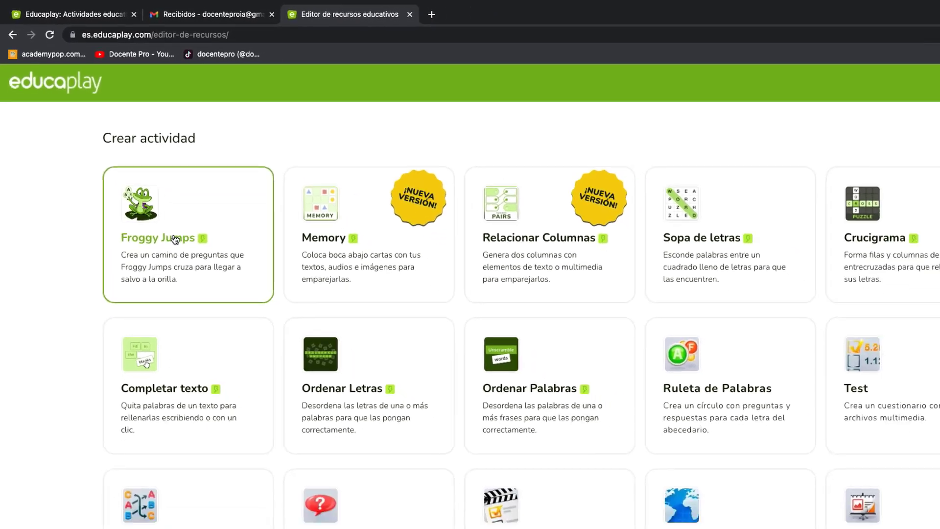
- Open a Froggy Jumps activity without the Ray assistant and play its video tutorial
click(175, 239)
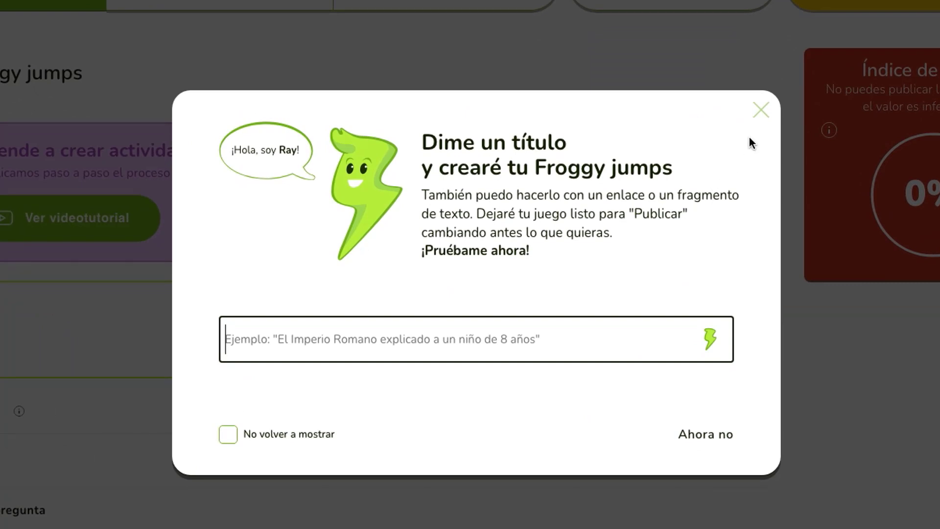
click(761, 111)
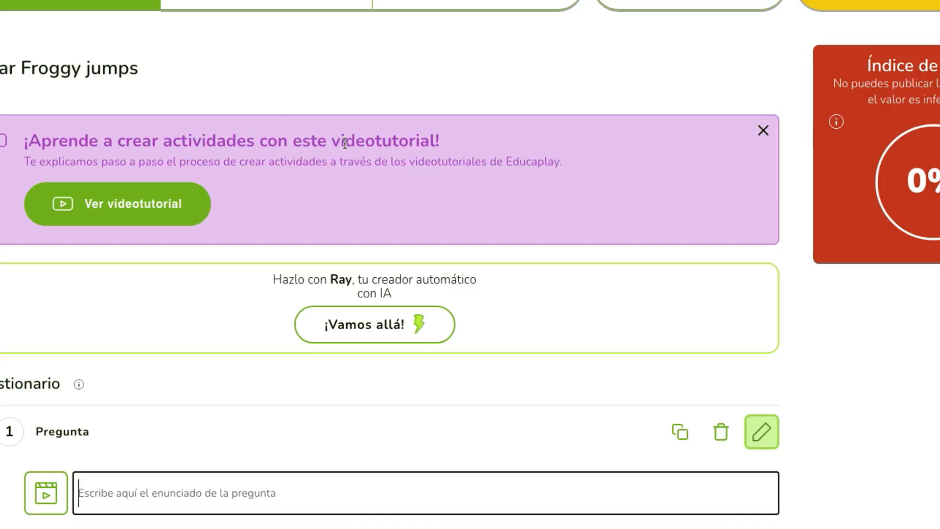
click(130, 215)
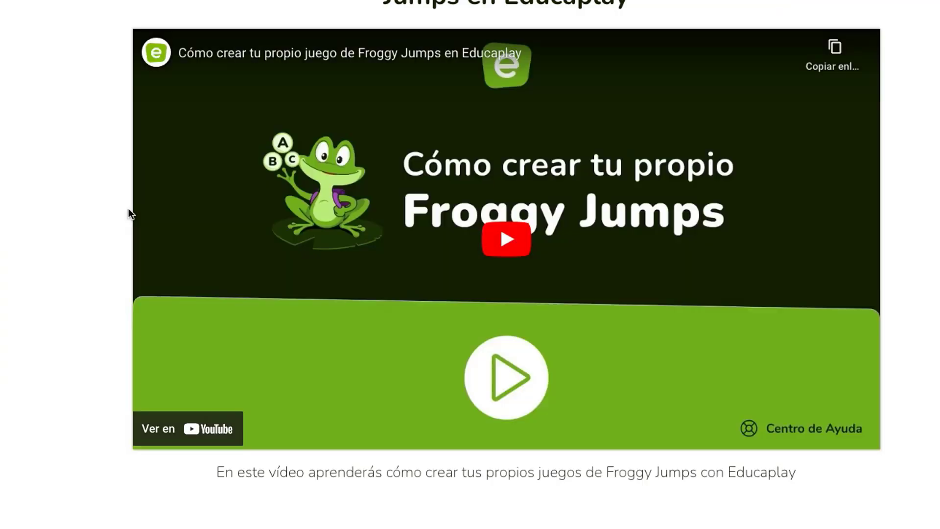
click(494, 244)
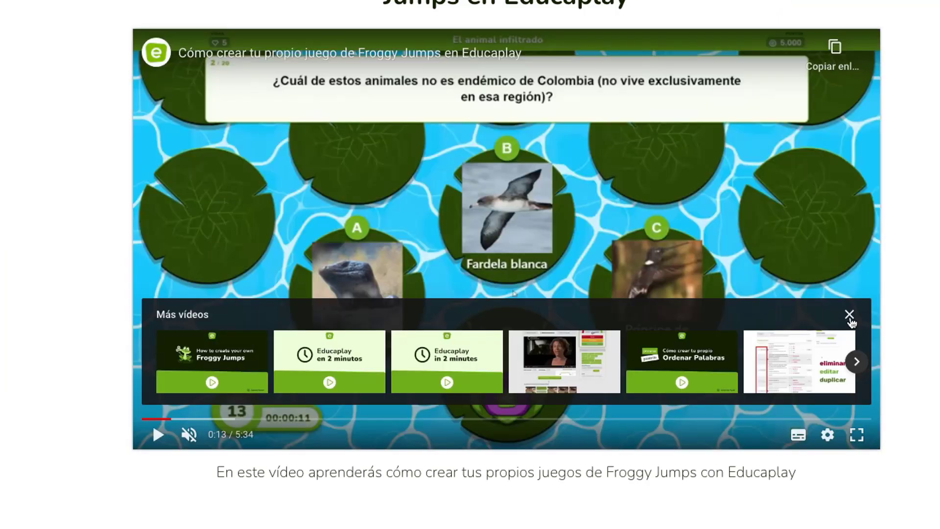
click(849, 316)
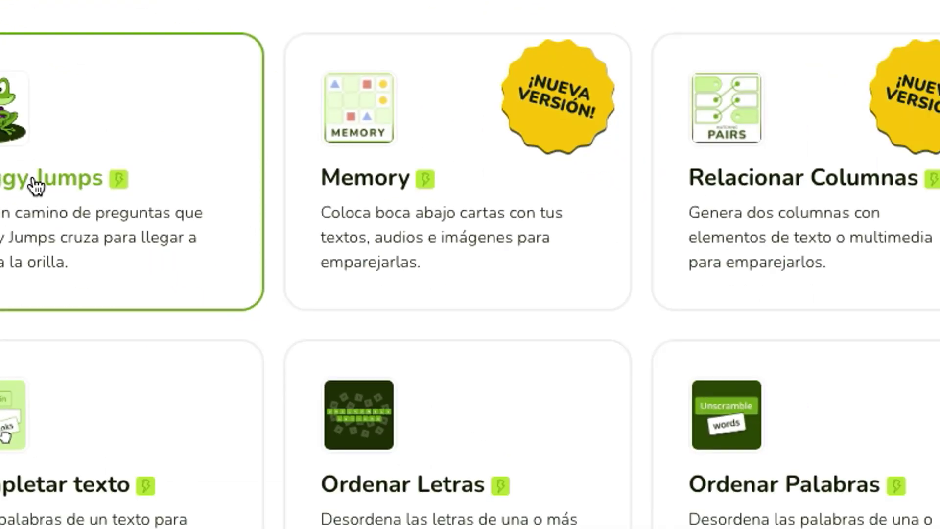
- Generate a Froggy Jumps activity with Ray from the title "El sistema solar para preprimario en 7 preguntas"
click(33, 187)
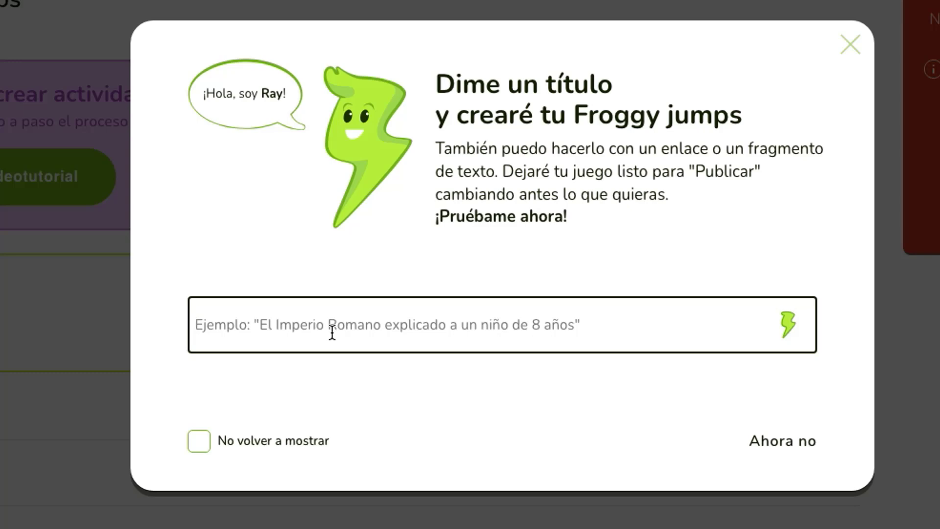
text("El sistema solar para preprimario en 7 preguntas)
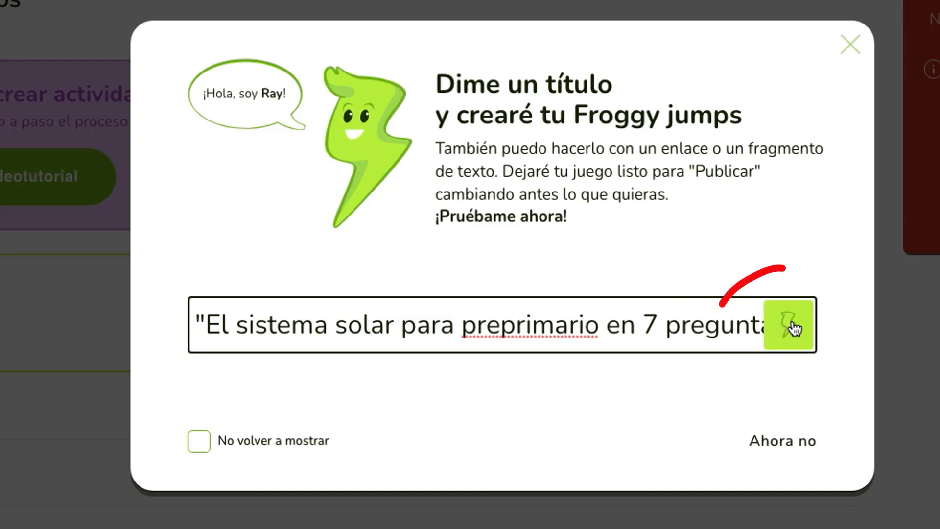
click(789, 328)
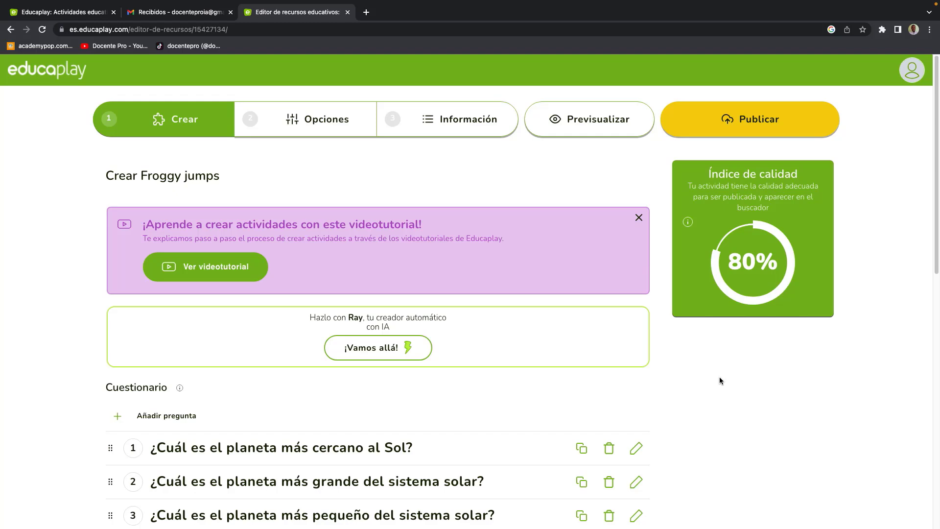
- Look through the full list of questions generated in the Cuestionario section
scroll(721, 380, down, 4)
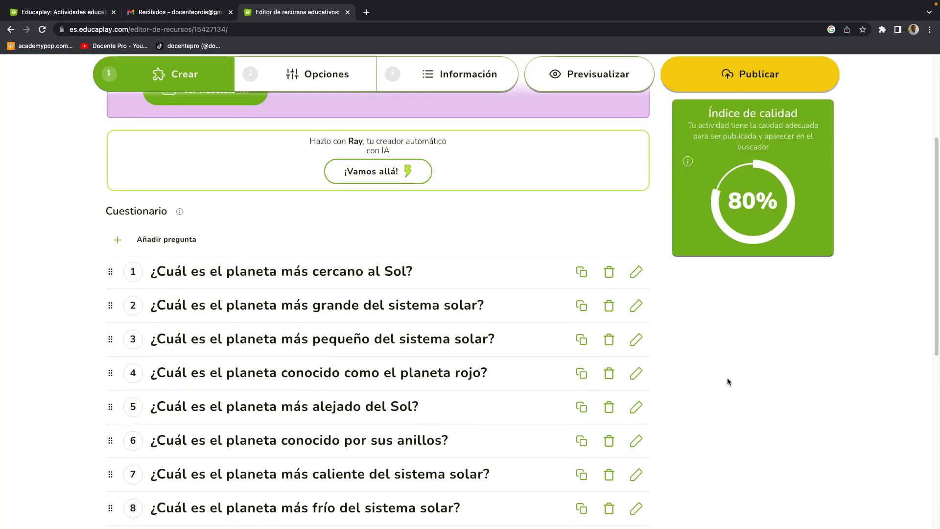
scroll(727, 381, down, 2)
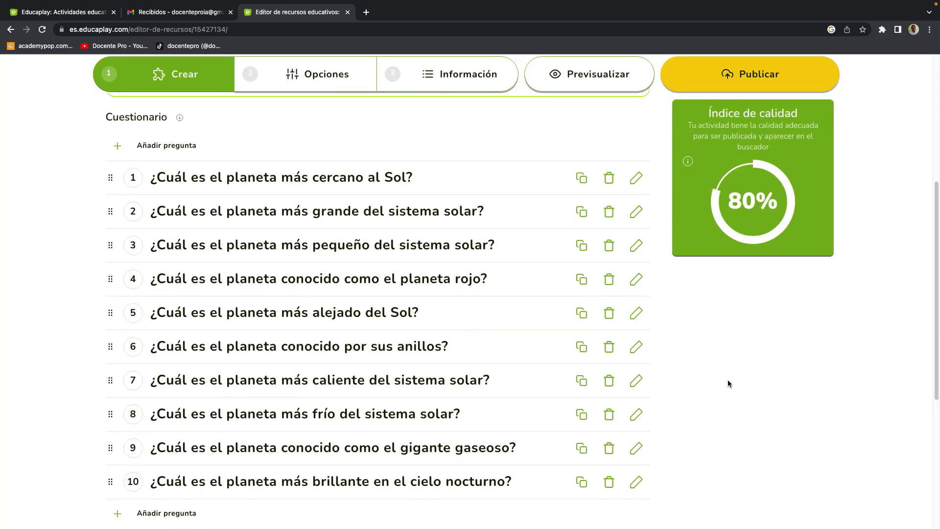
scroll(728, 383, up, 1)
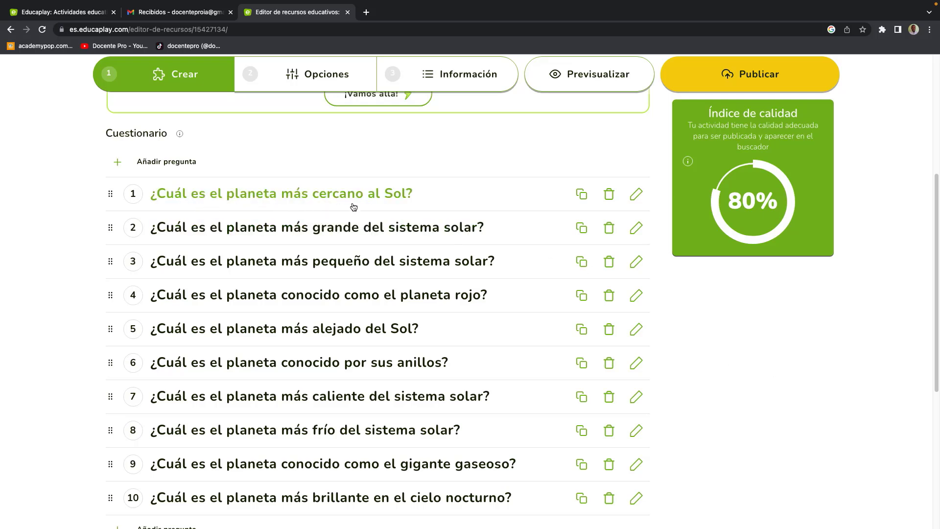
- Expand the first question, about the planet closest to the Sun, and examine its wording and answer options
click(265, 198)
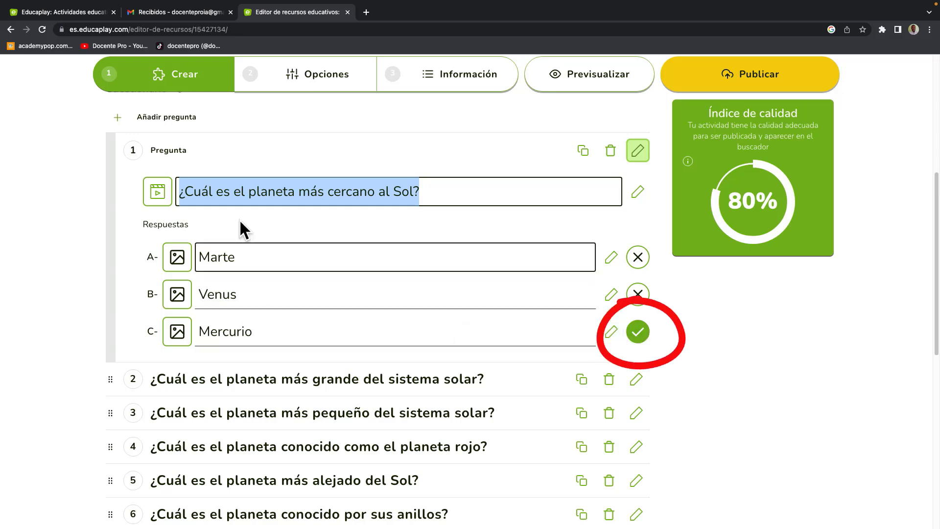
click(197, 382)
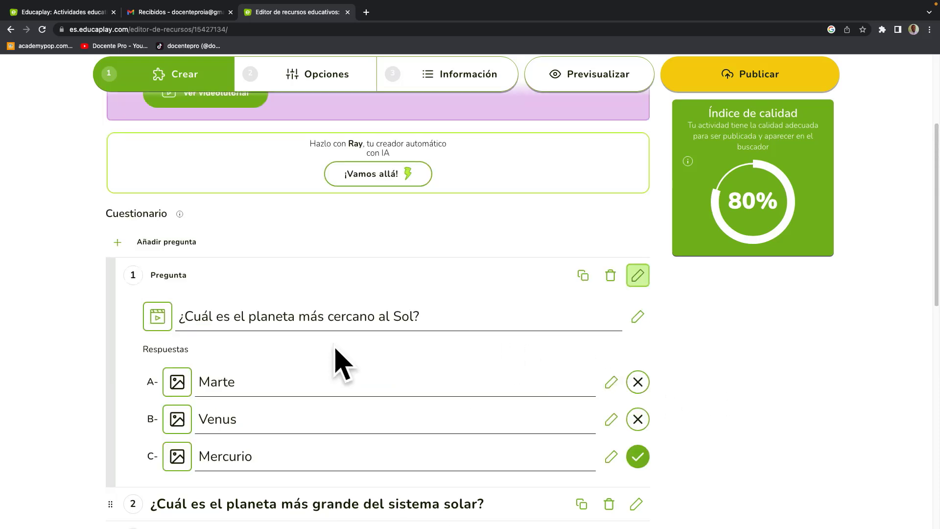
triple_click(343, 330)
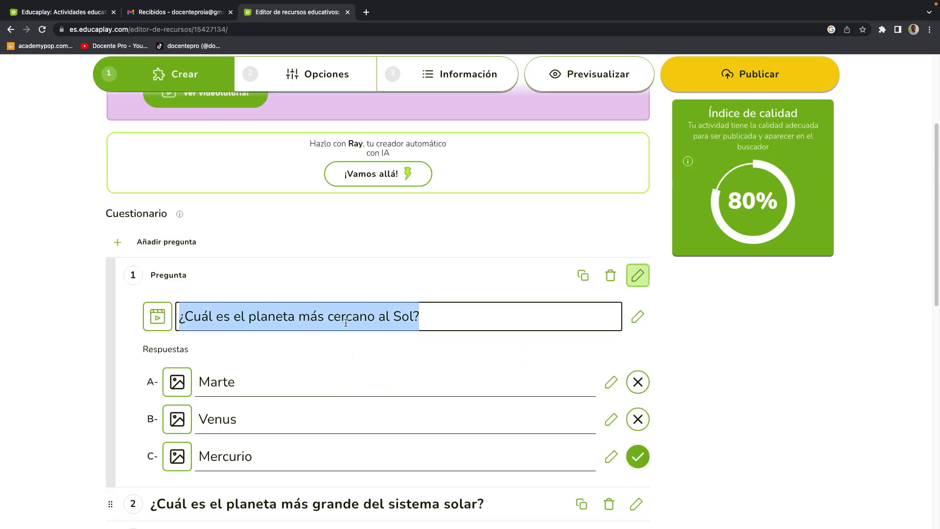
click(656, 371)
scroll(685, 392, up, 4)
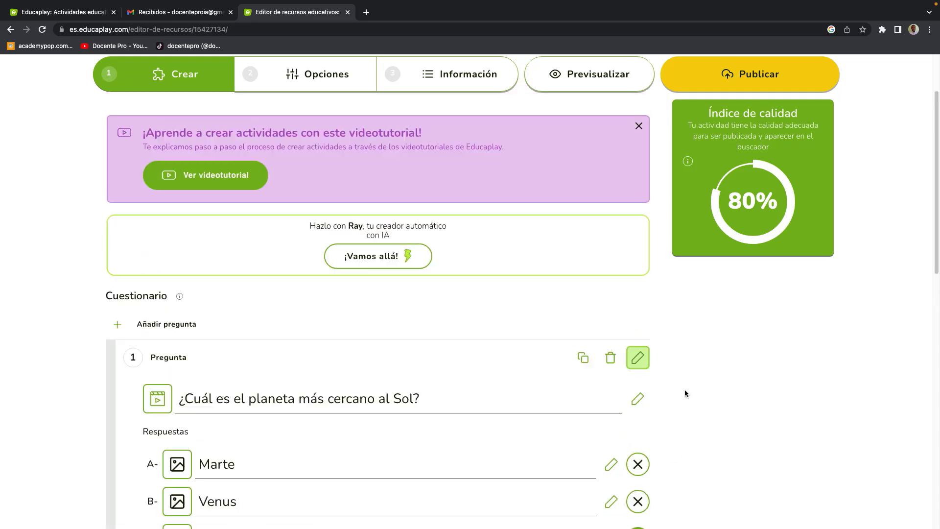
scroll(685, 393, down, 6)
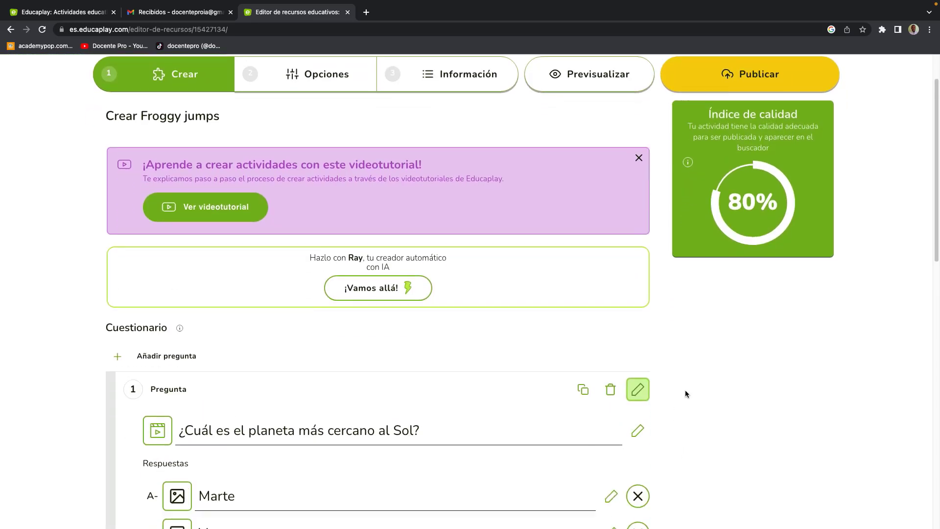
- Expand the seventh question, about the hottest planet in the solar system, and examine its answer options
scroll(686, 395, down, 3)
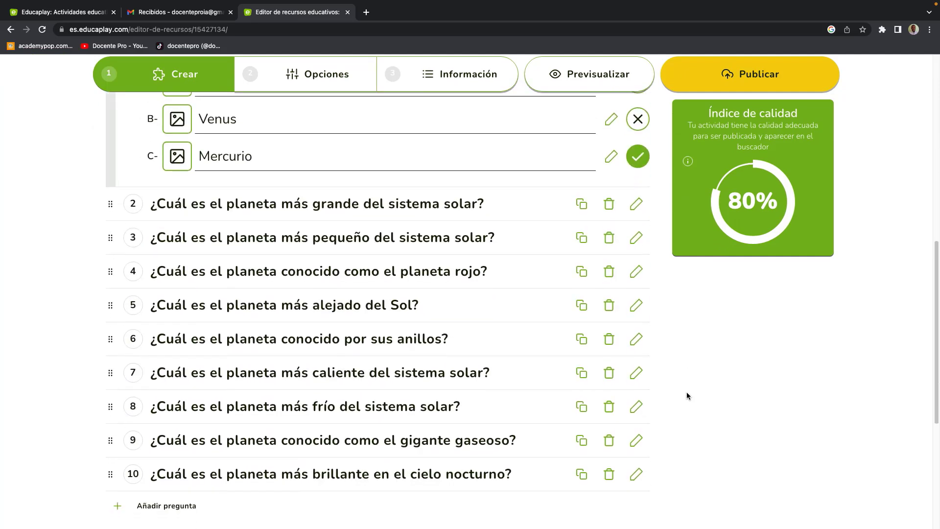
click(332, 379)
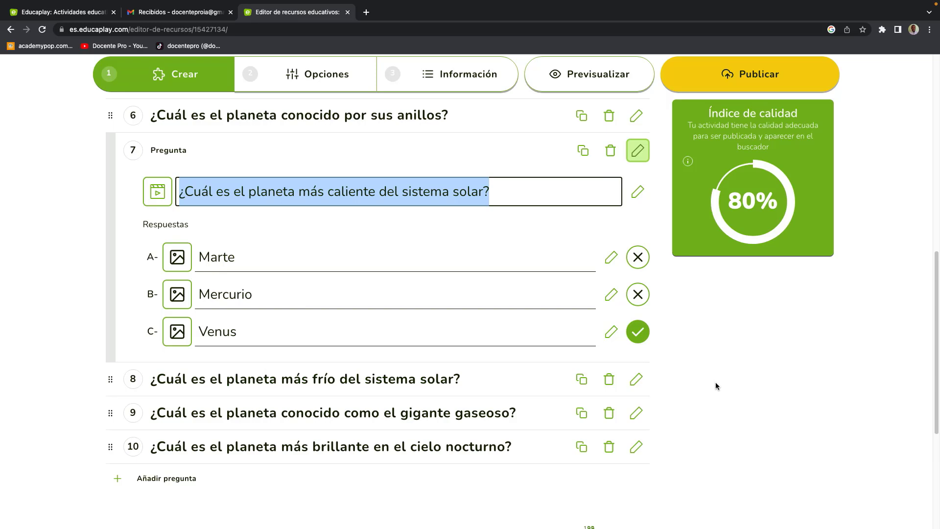
scroll(715, 383, up, 10)
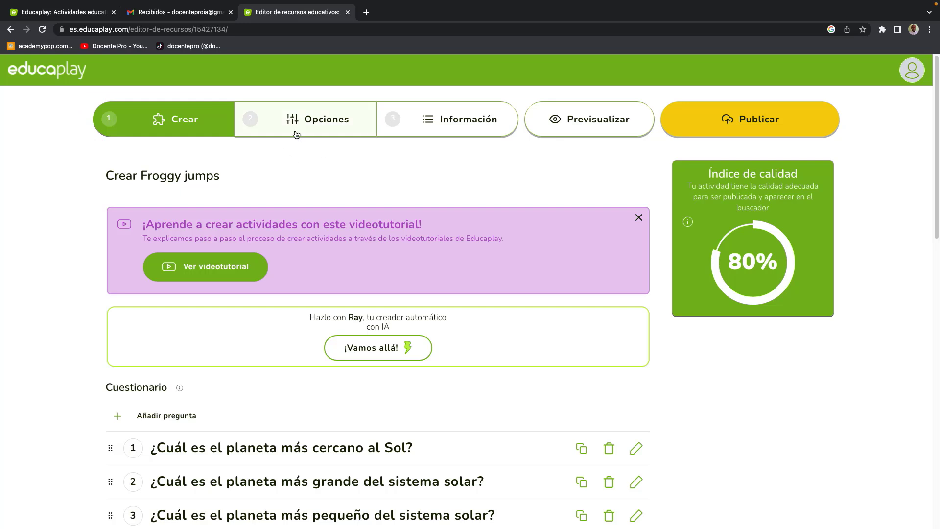
- Set the number of lives to 3 in the activity's options
click(331, 127)
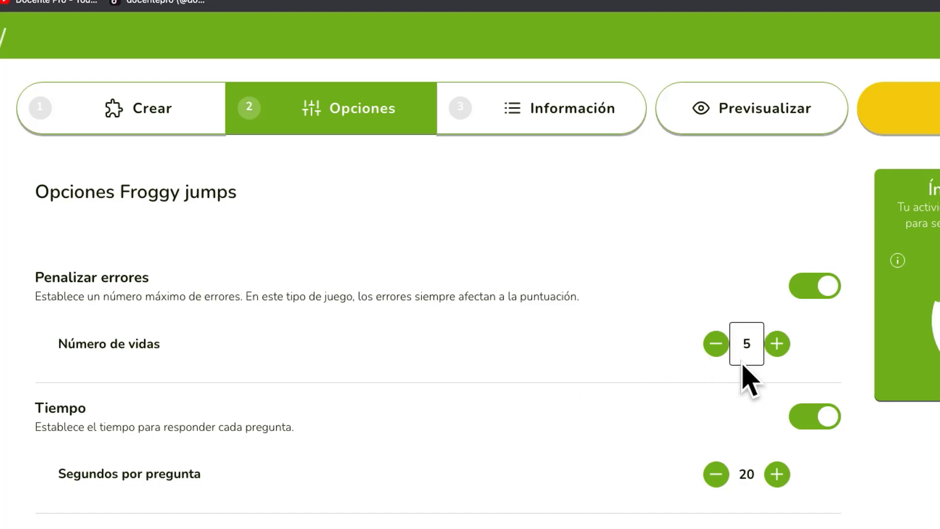
click(717, 352)
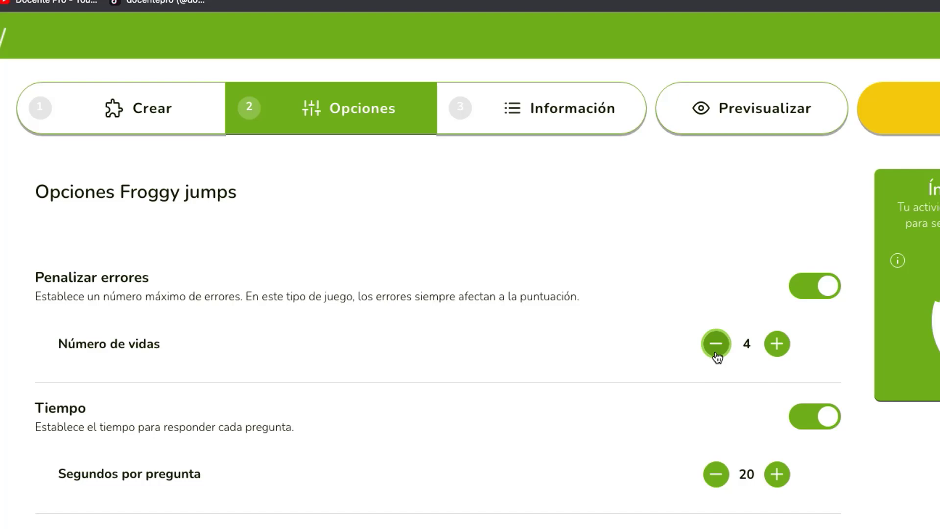
click(718, 352)
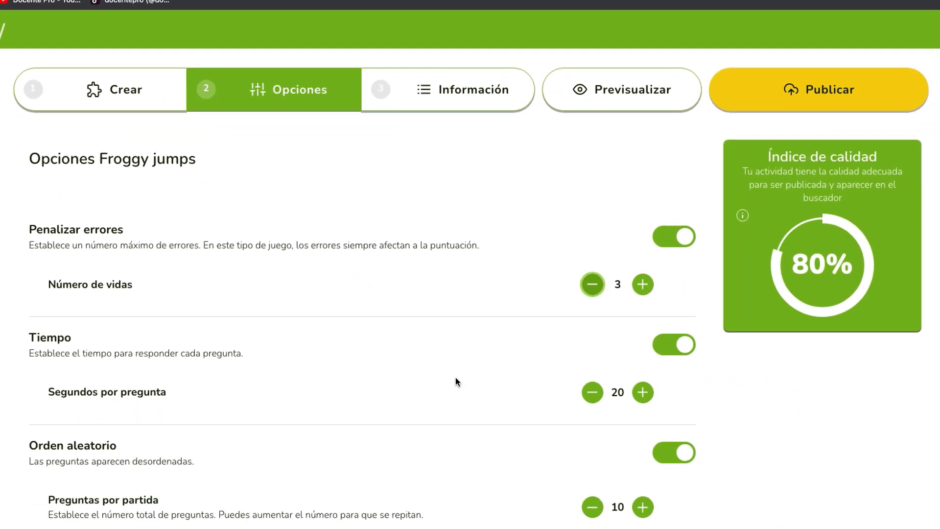
- Examine the time per question, random order and questions per game settings, plus the Premium advanced options
scroll(508, 357, down, 2)
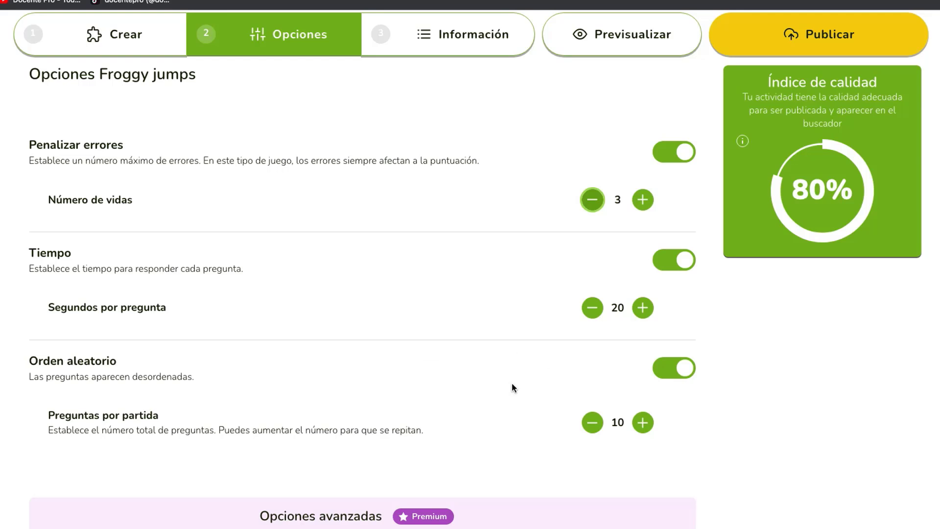
click(628, 409)
click(288, 413)
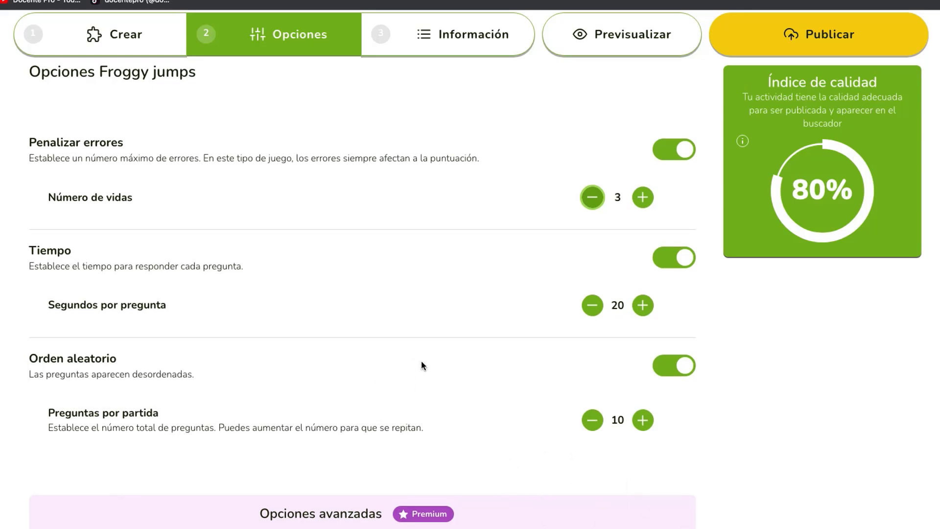
scroll(422, 361, up, 1)
scroll(422, 361, down, 2)
scroll(421, 365, down, 2)
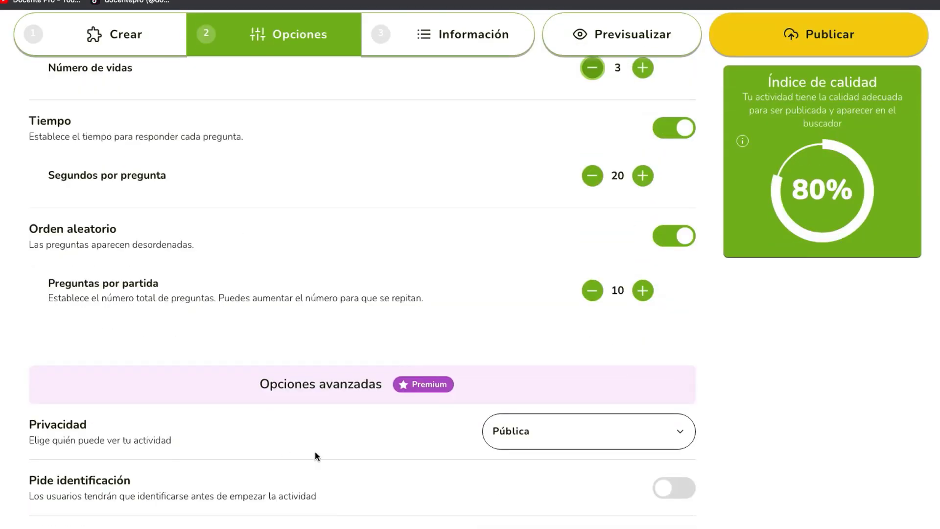
scroll(253, 440, down, 4)
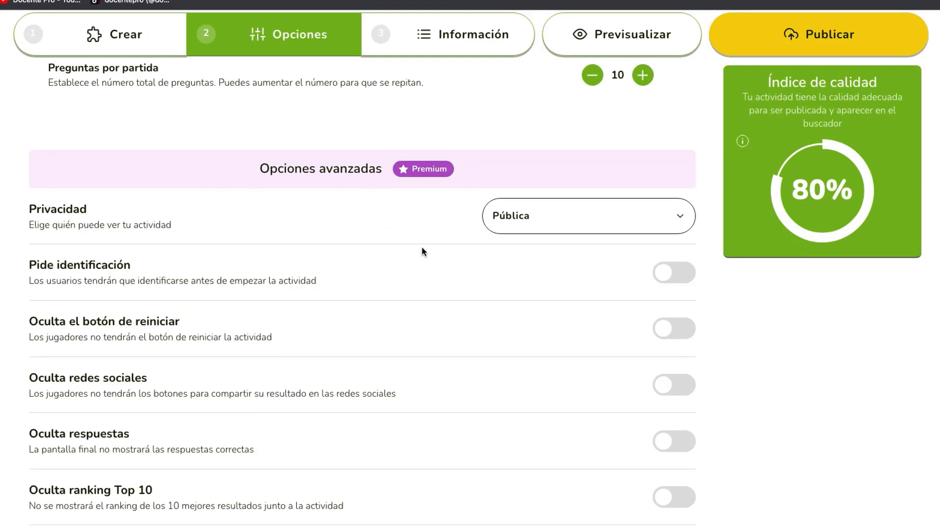
scroll(460, 278, up, 9)
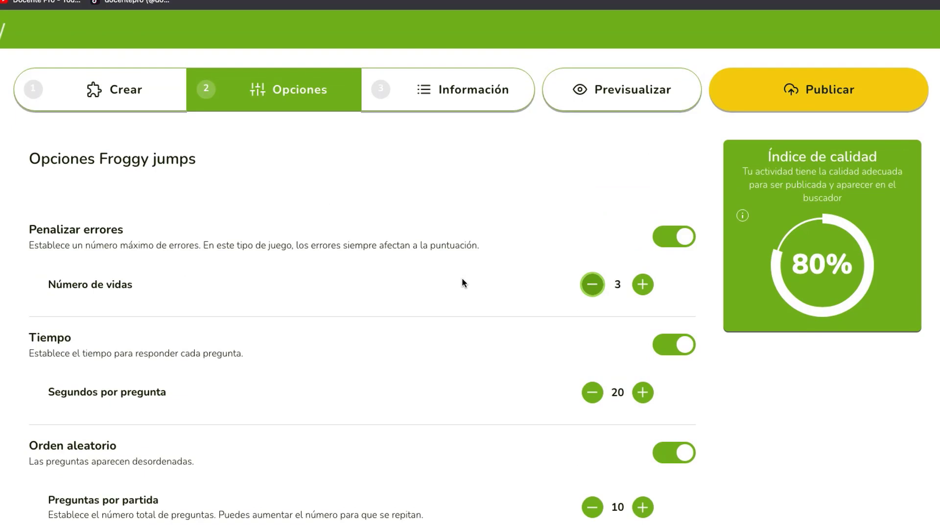
- Set the activity's language to Español in its general information
click(439, 95)
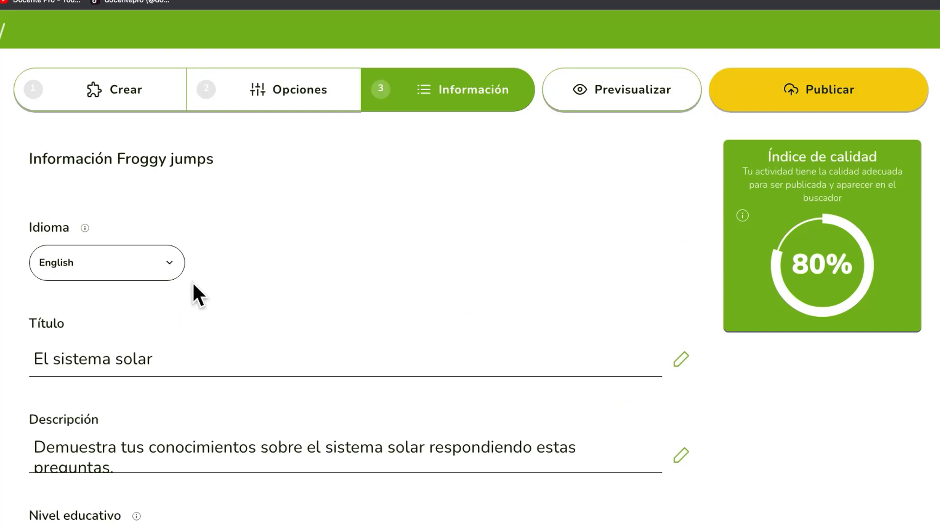
click(169, 263)
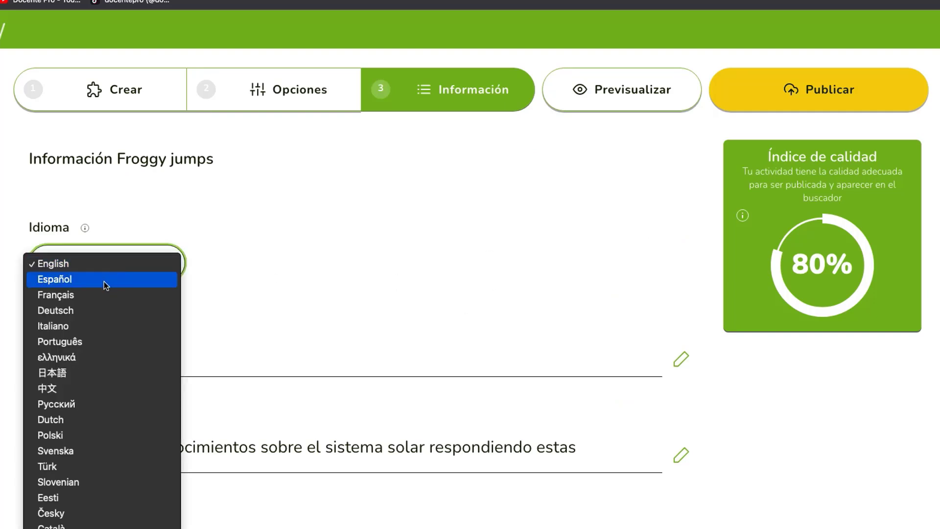
click(333, 262)
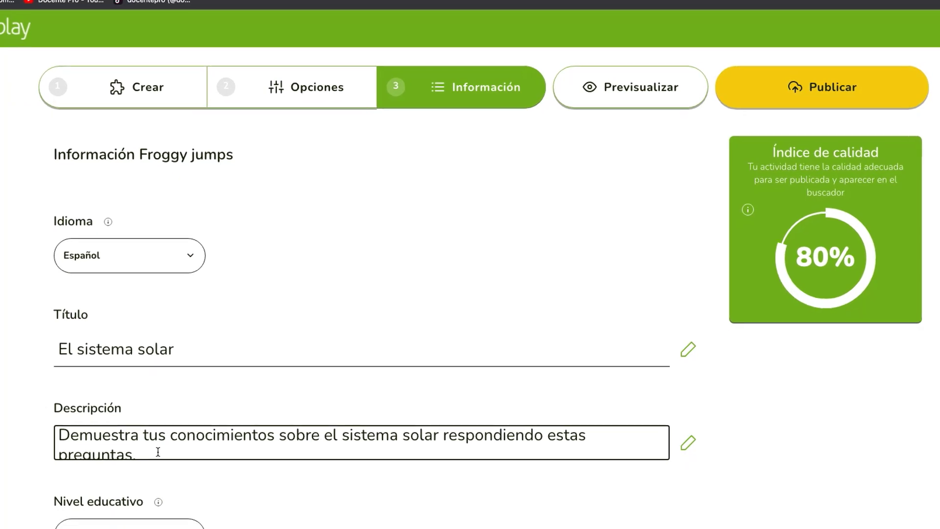
click(264, 389)
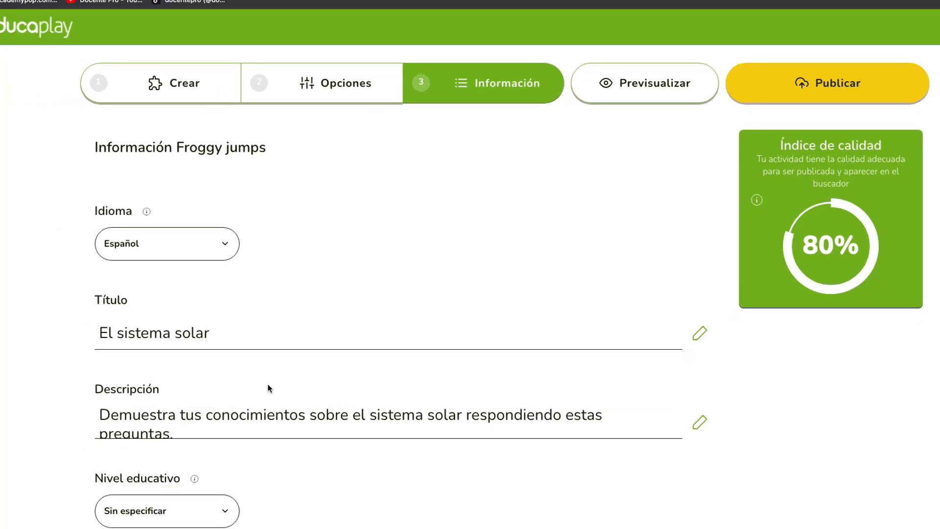
- Set the activity's educational level to Preprimaria - Preescolar and look over the other available levels
scroll(308, 380, down, 1)
scroll(311, 379, down, 5)
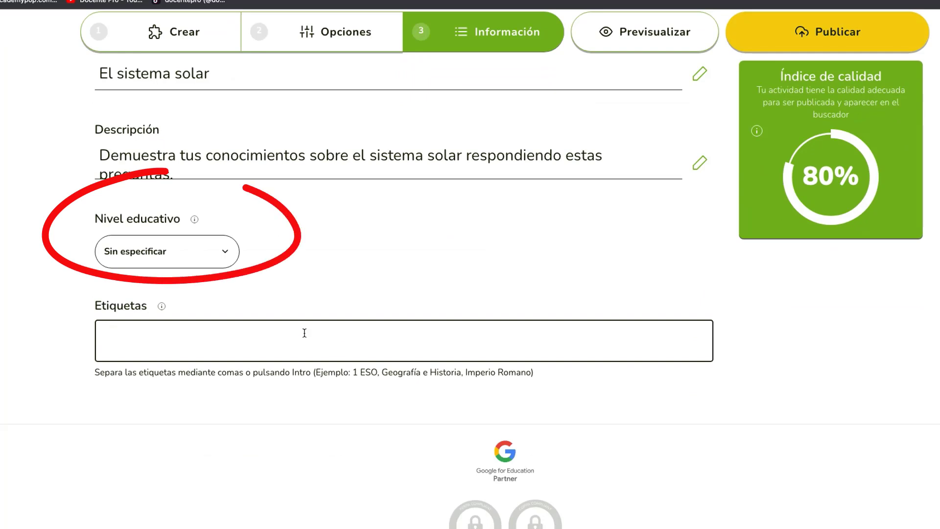
click(223, 254)
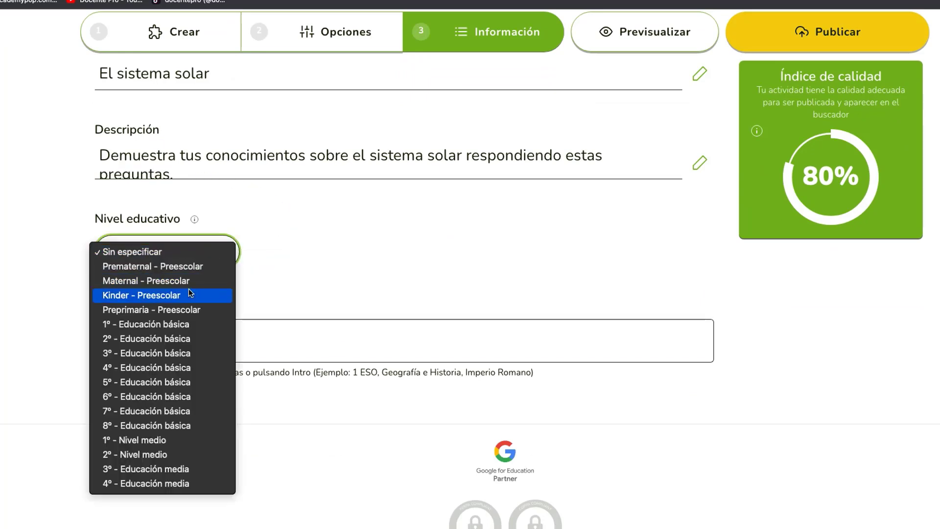
click(173, 313)
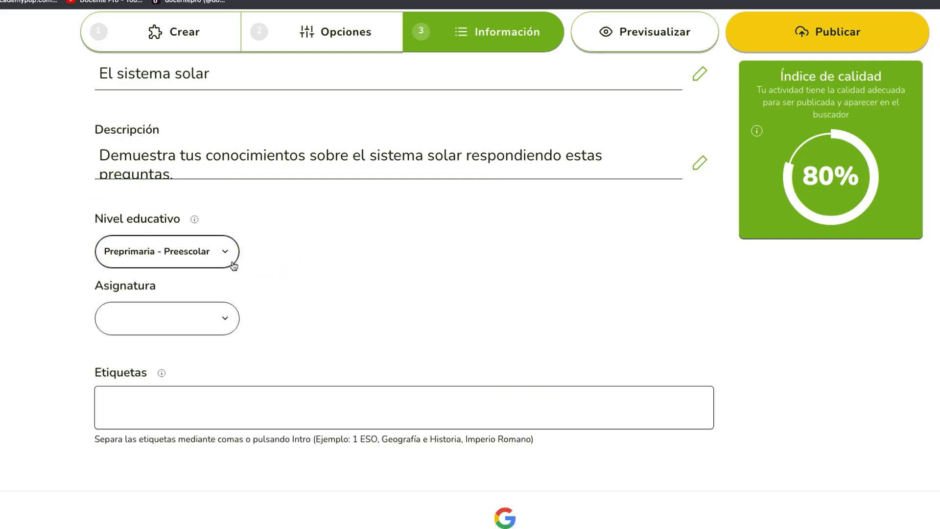
click(166, 251)
click(166, 251)
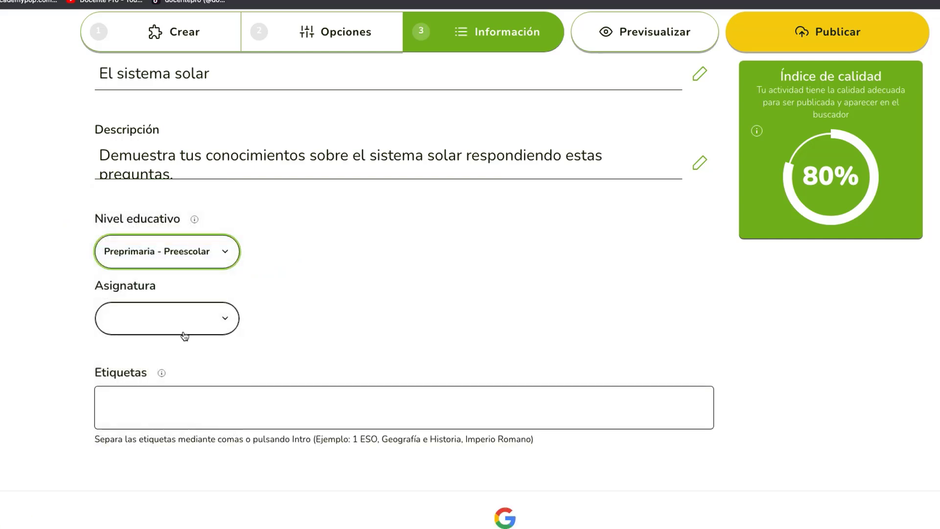
click(220, 252)
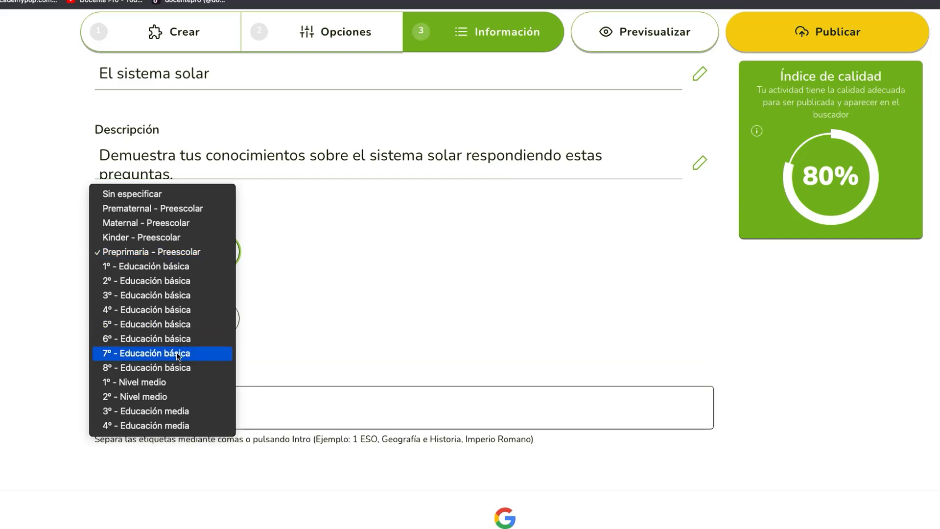
click(287, 300)
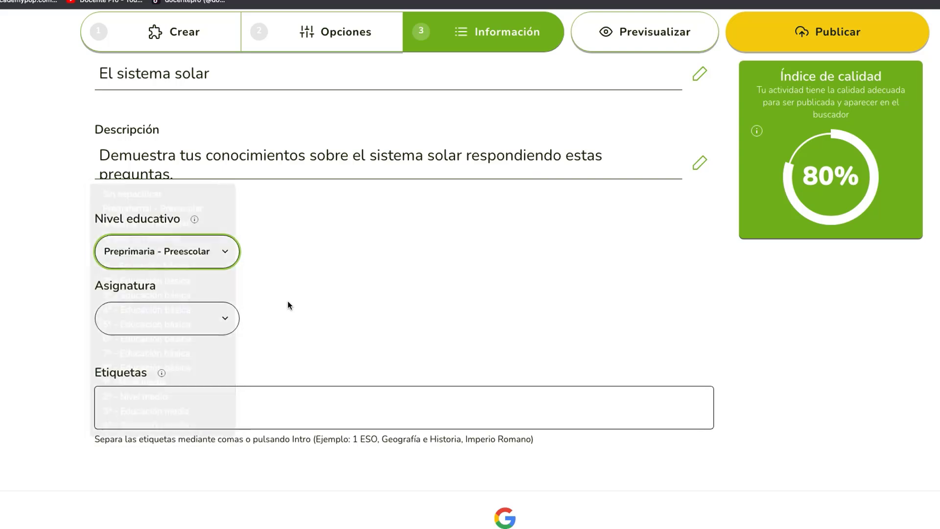
- Classify the activity under Ciencias sociales with Historia as knowledge area, and tag it "preprimaria - preescolar" and "historia"
click(223, 317)
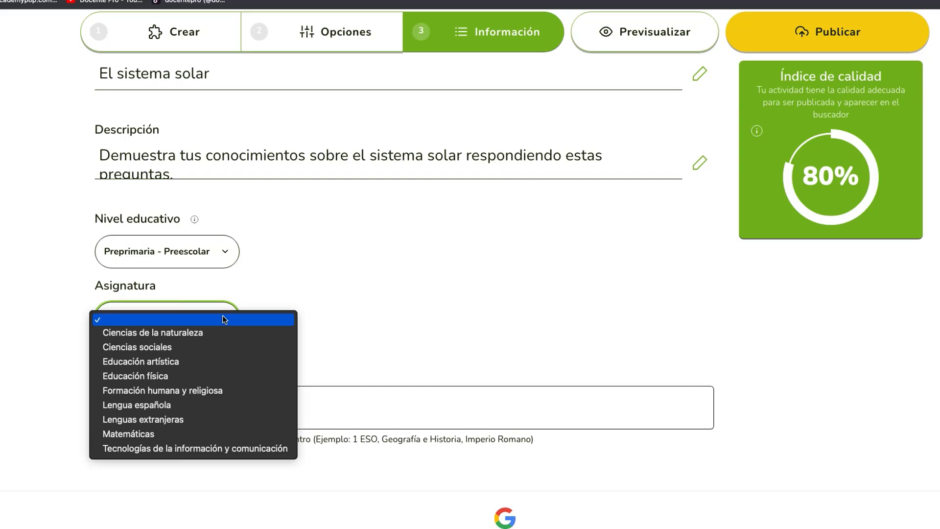
click(168, 346)
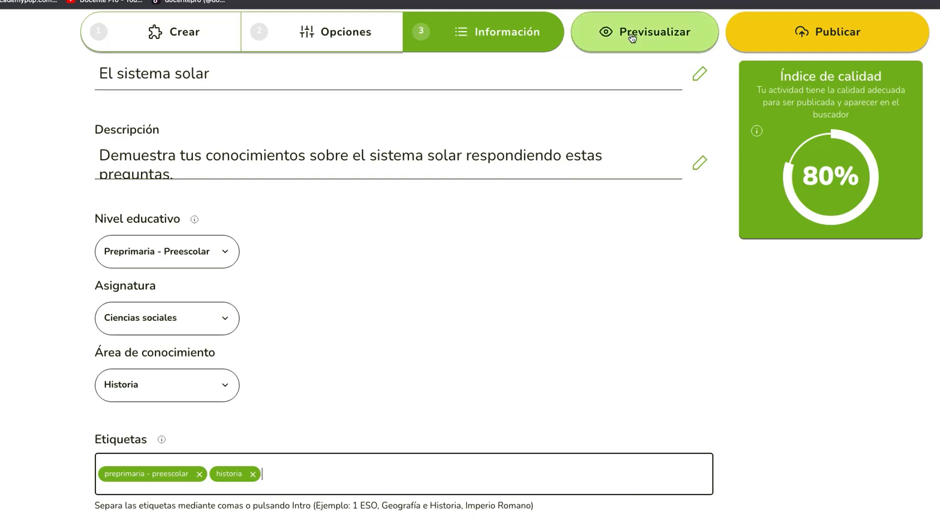
scroll(631, 37, down, 4)
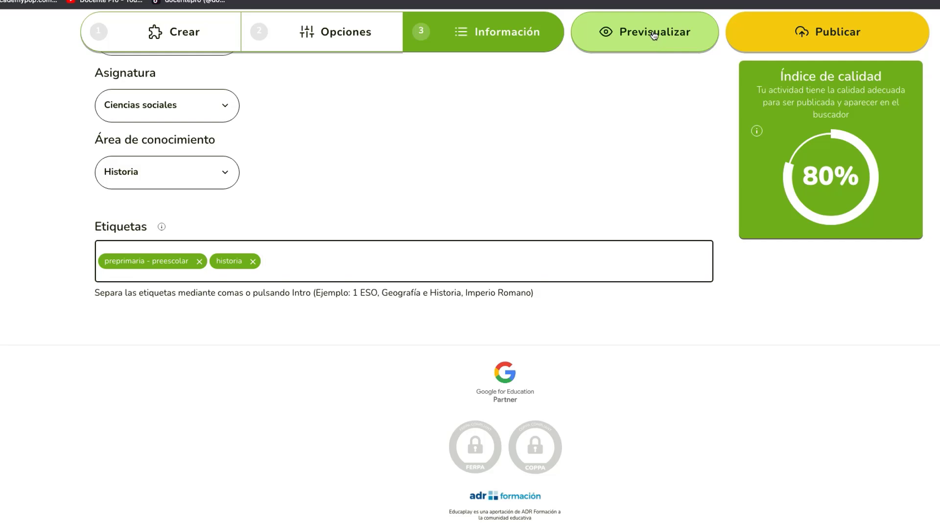
- Preview the activity as a game and answer its first question, about the coldest planet, with Neptuno
click(654, 34)
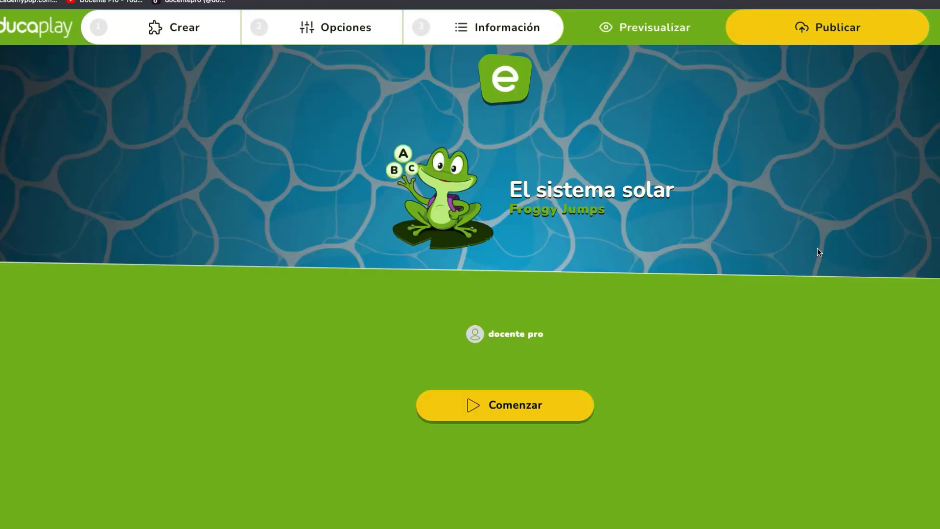
click(502, 407)
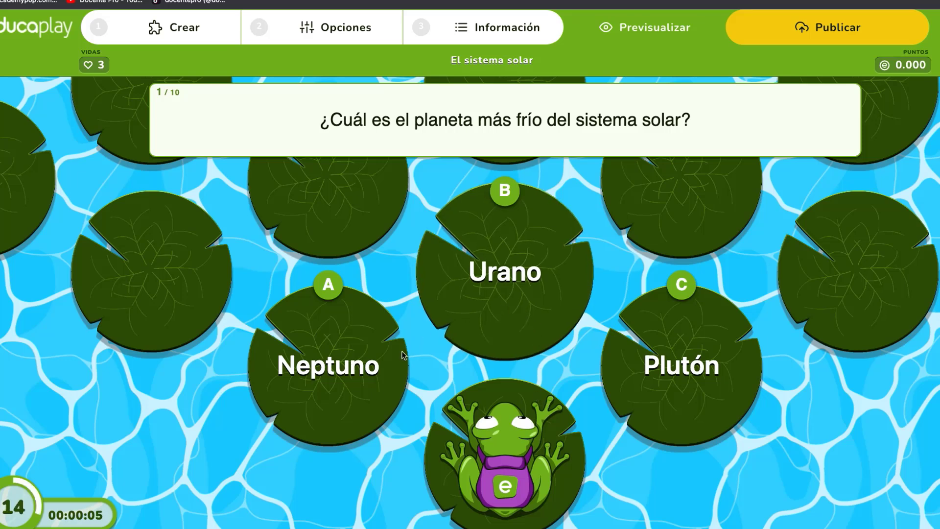
click(365, 375)
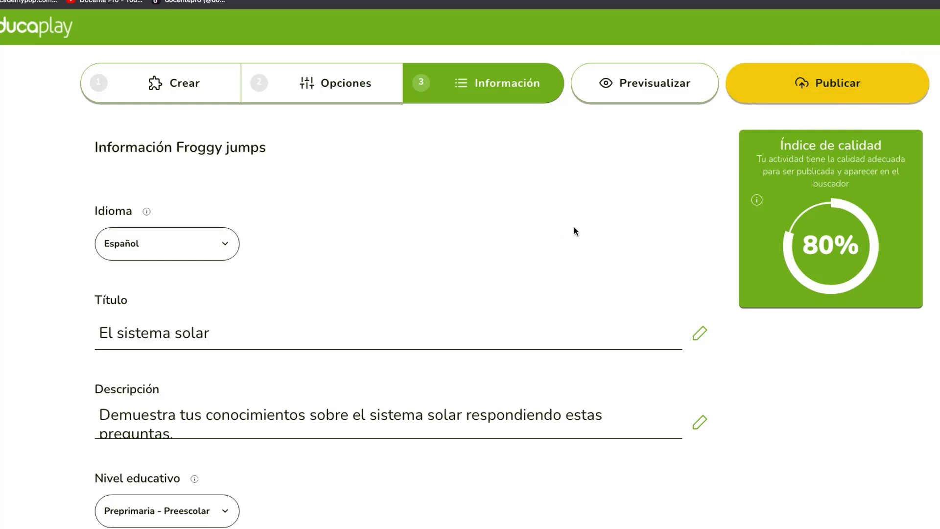
- Return to the questionnaire, expand the third question and check the image upload dialog for answer A, Venus
click(181, 87)
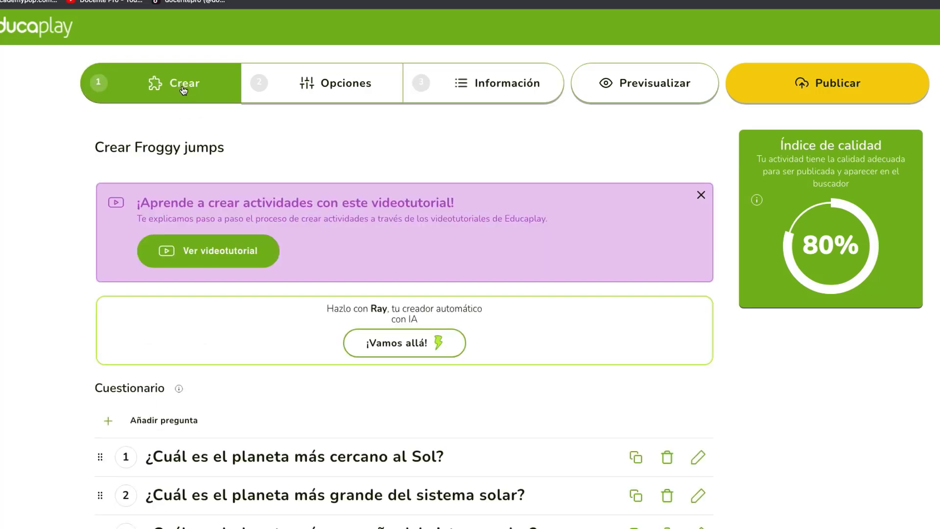
scroll(627, 344, down, 3)
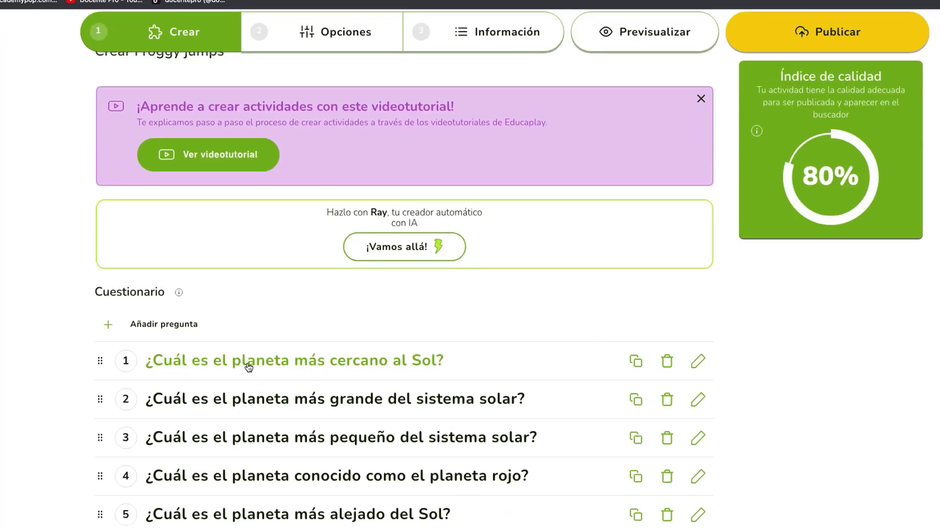
click(247, 438)
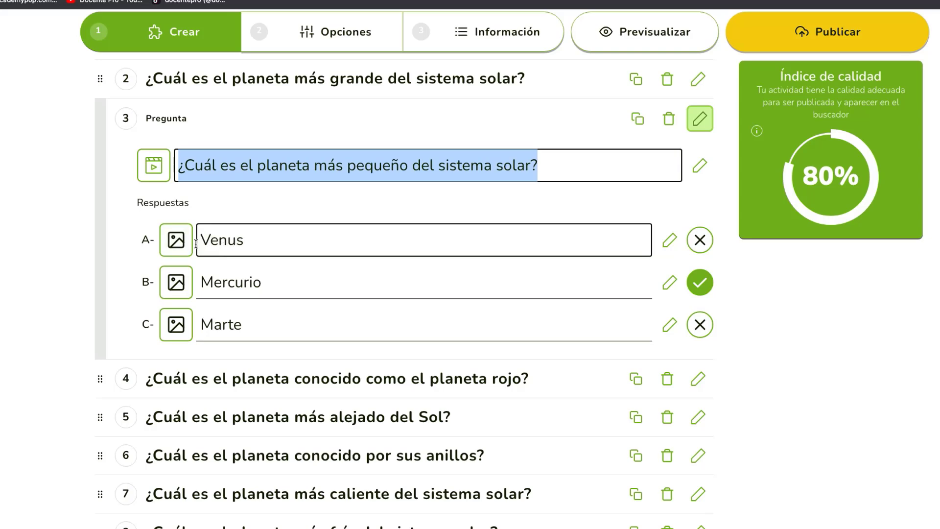
click(177, 241)
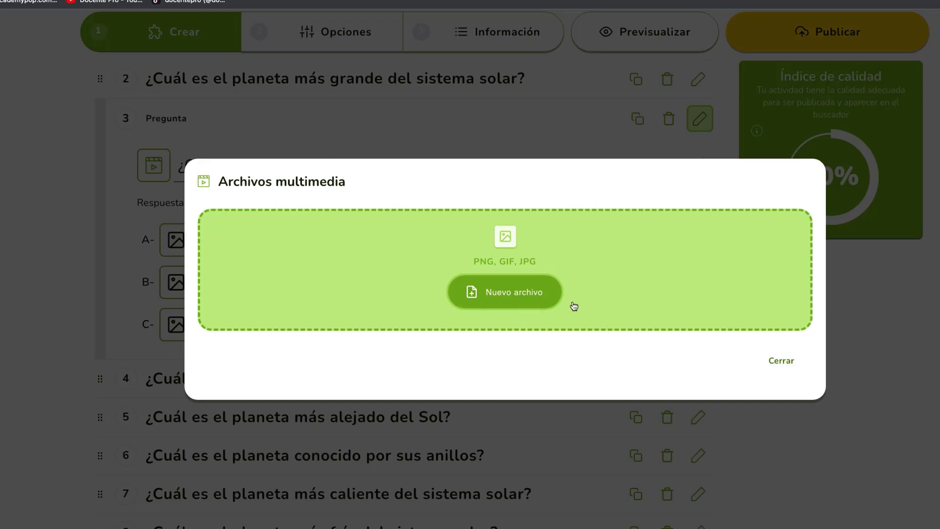
click(792, 364)
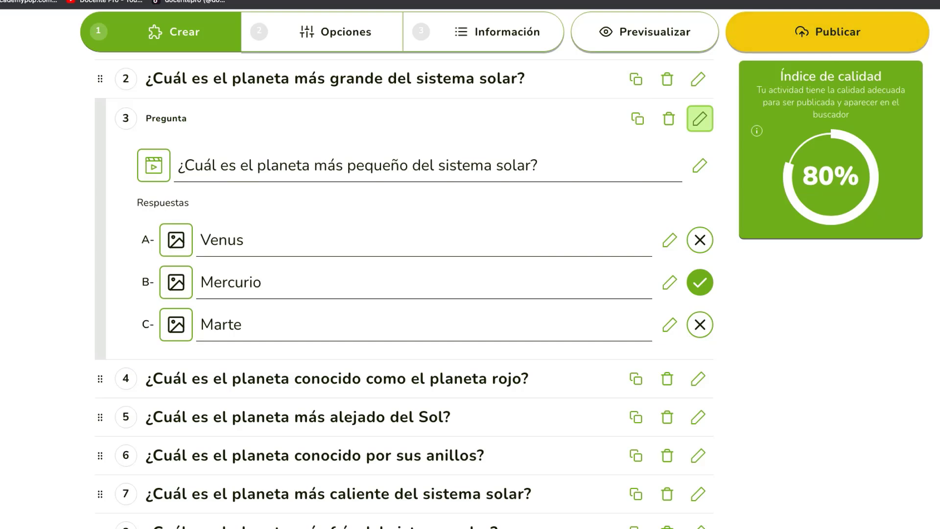
- Publish the Froggy Jumps activity and open its published page
scroll(404, 289, down, 2)
scroll(404, 289, up, 10)
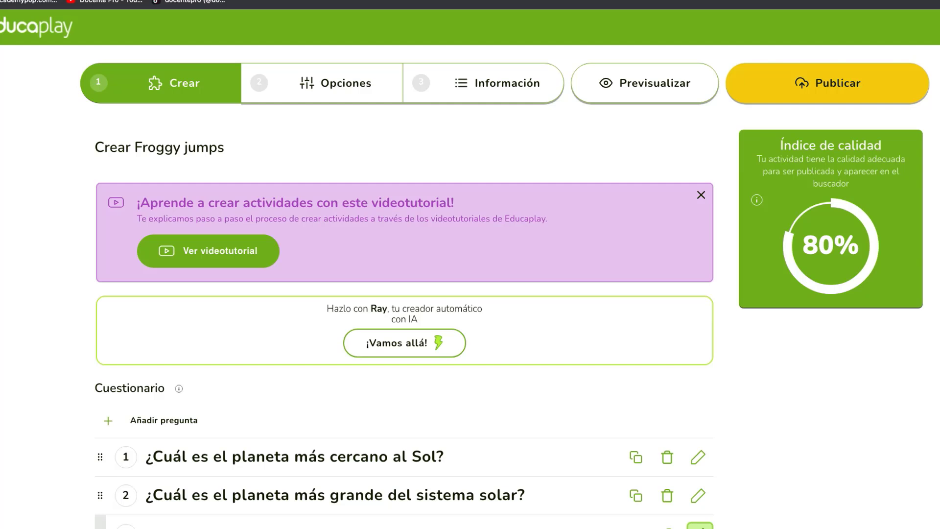
click(849, 93)
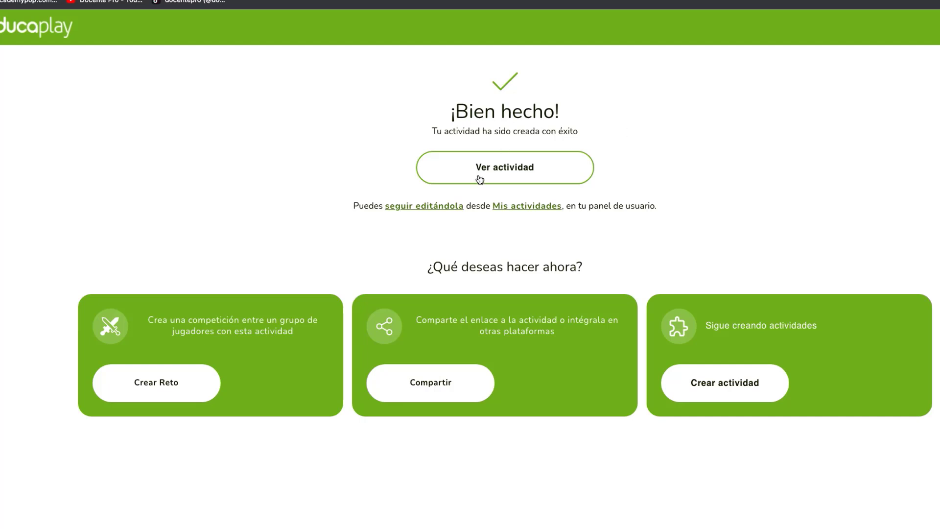
click(519, 169)
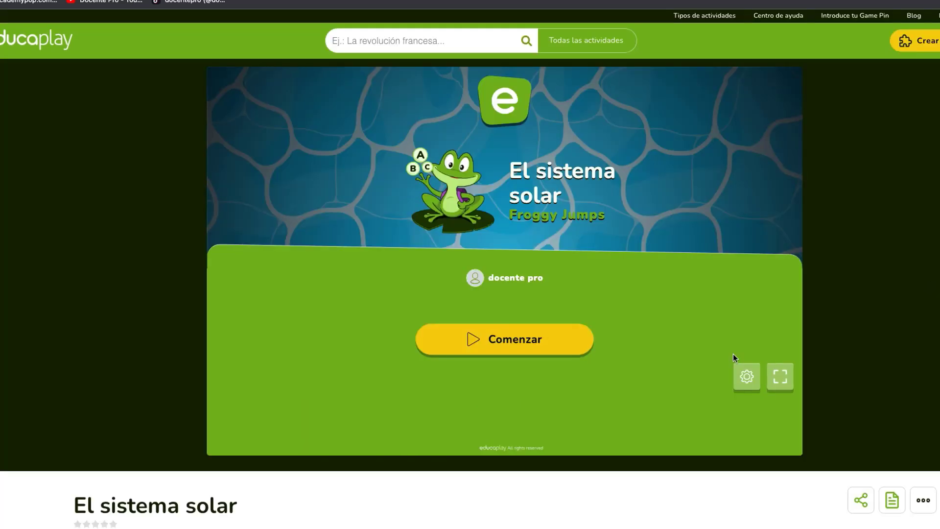
- Turn off the general effects and the specific audios in the published game's options, then close the options
click(746, 378)
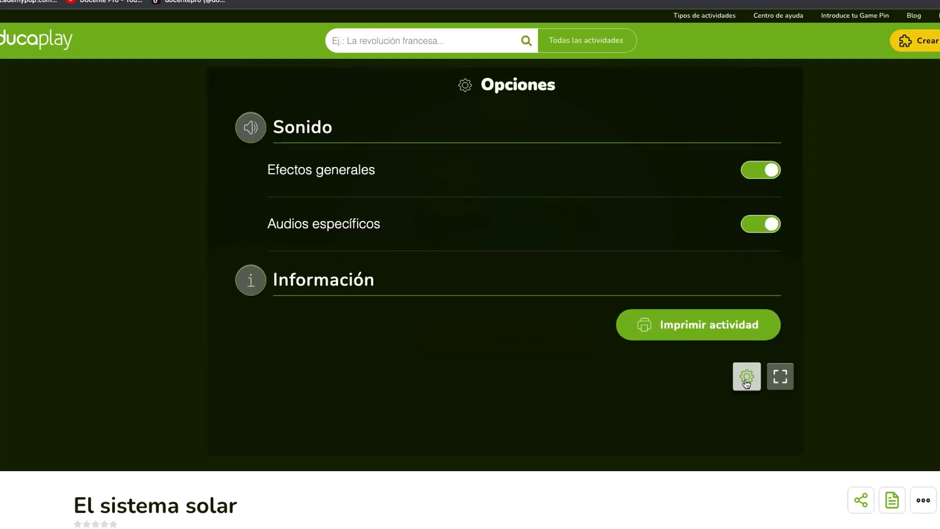
click(753, 178)
click(761, 224)
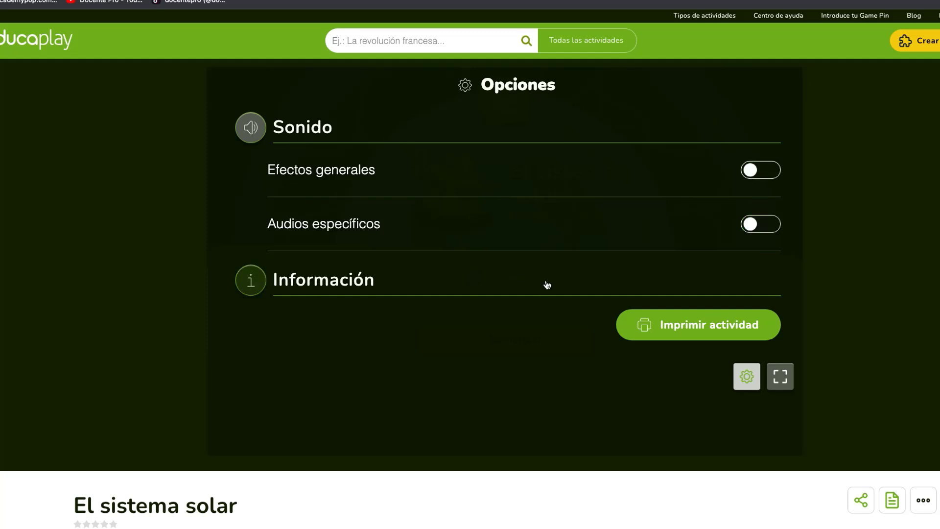
click(747, 375)
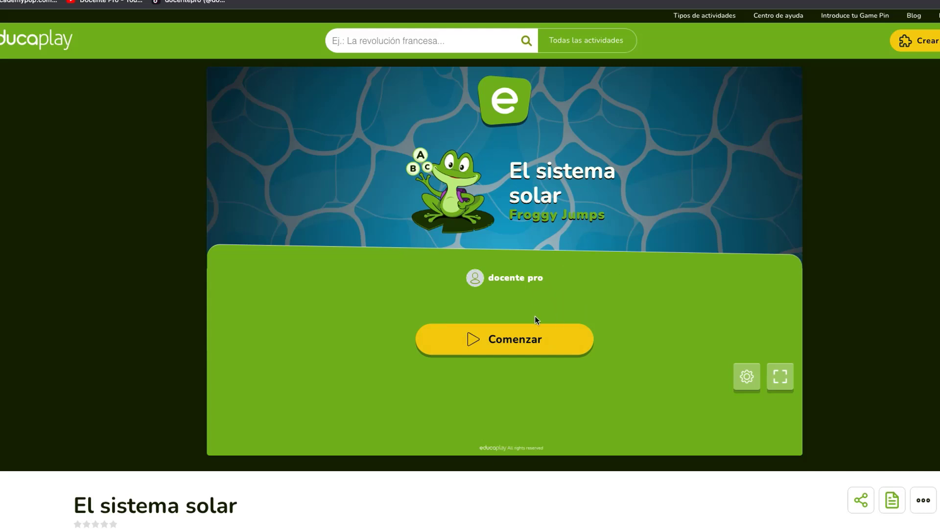
- Play the published game, dismissing the slow GPU notice and answering the first three questions with Venus, Júpiter and Urano
click(520, 345)
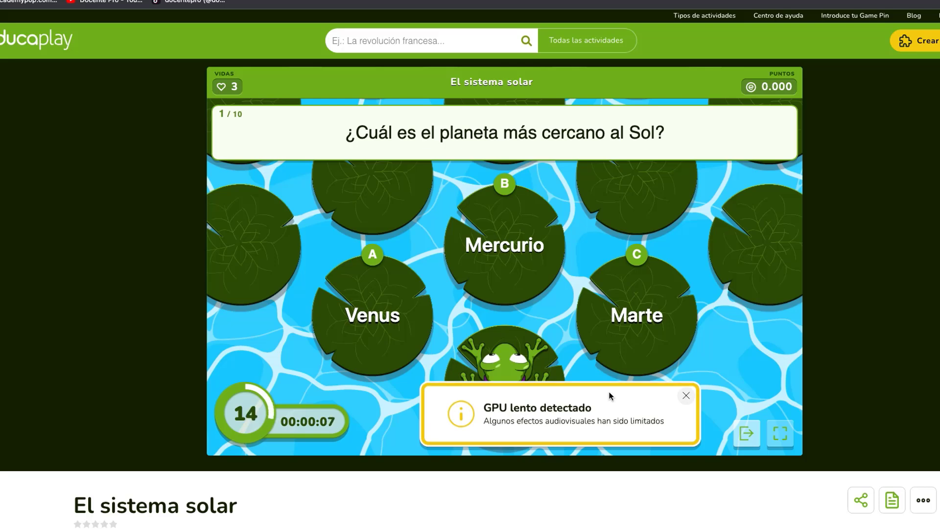
click(686, 395)
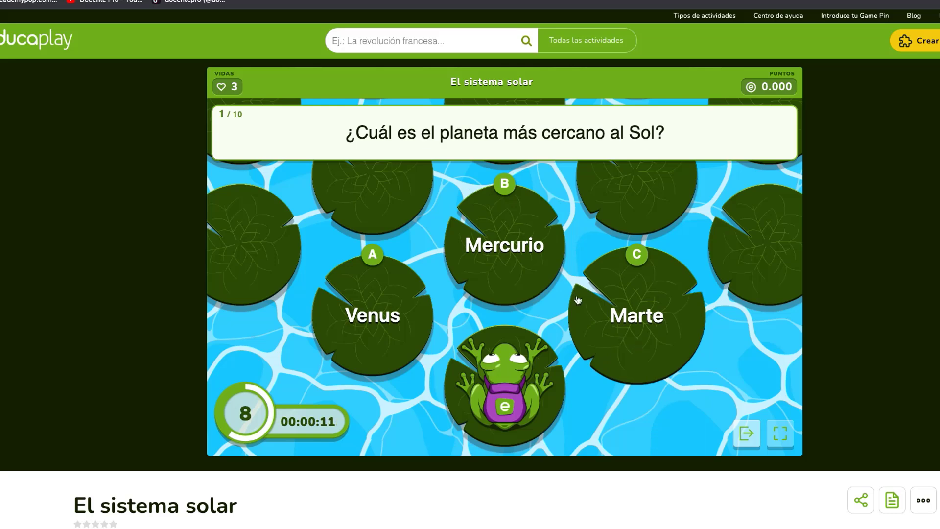
click(398, 320)
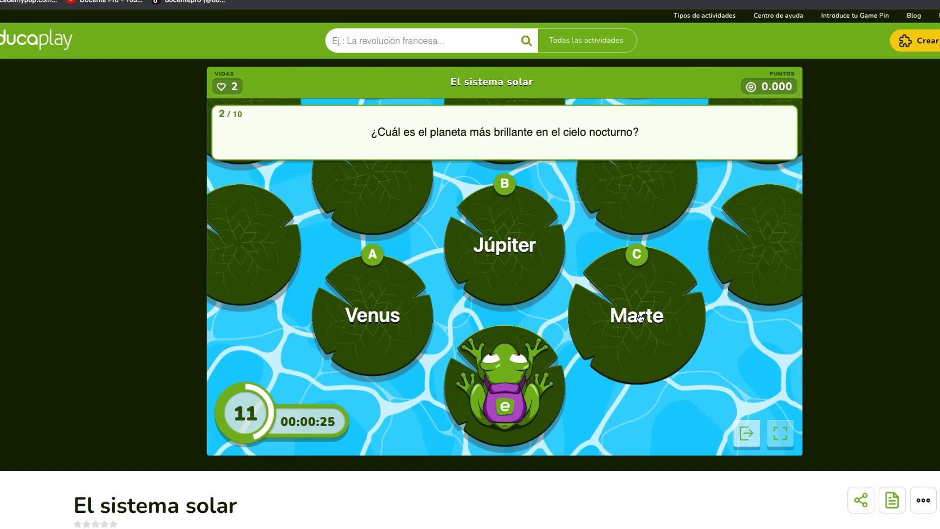
click(520, 252)
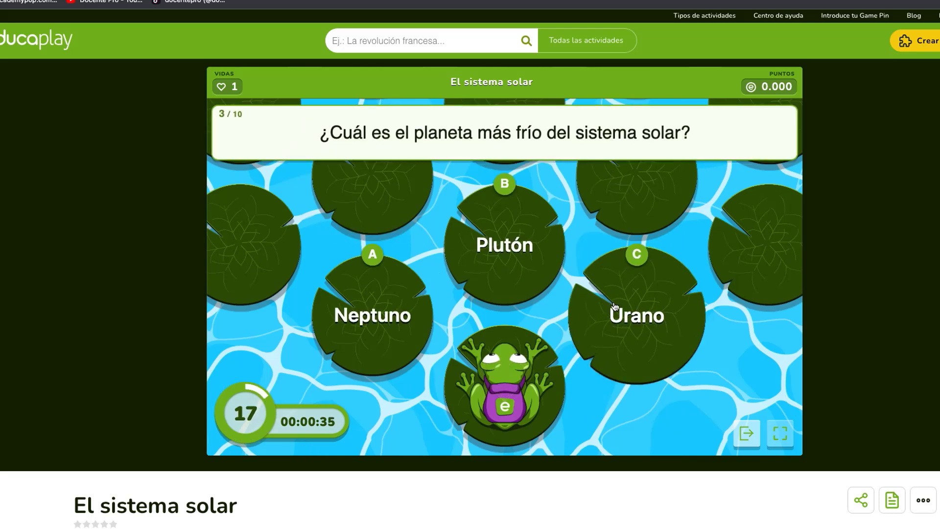
click(630, 318)
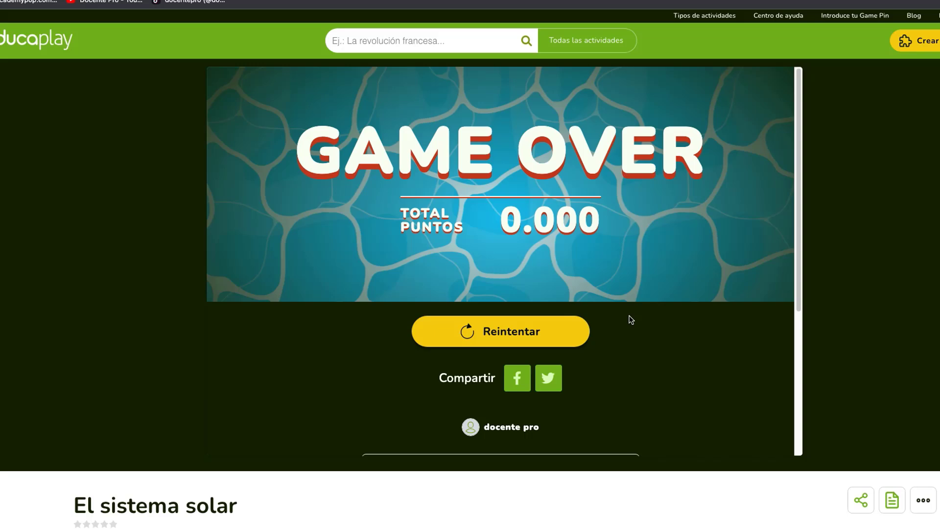
- Retry the game, skipping the advertisement, and look over the activity page
click(525, 331)
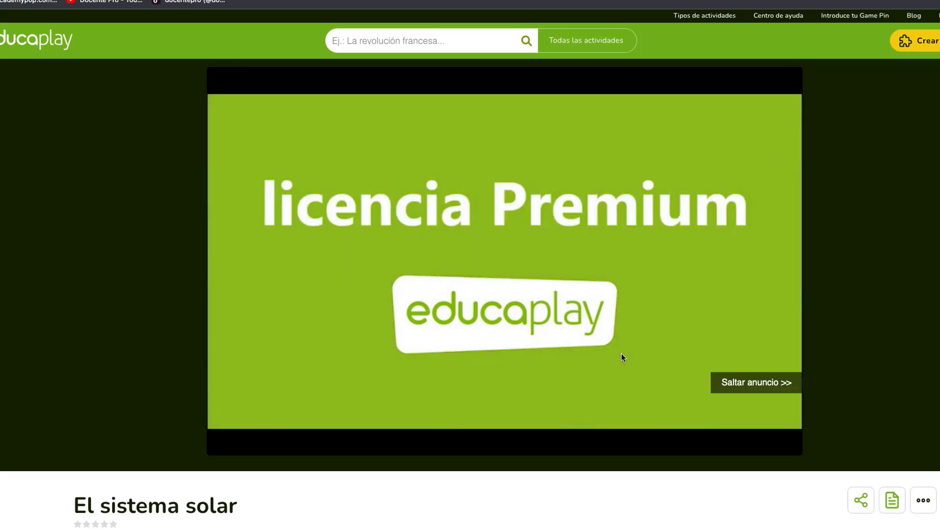
click(735, 384)
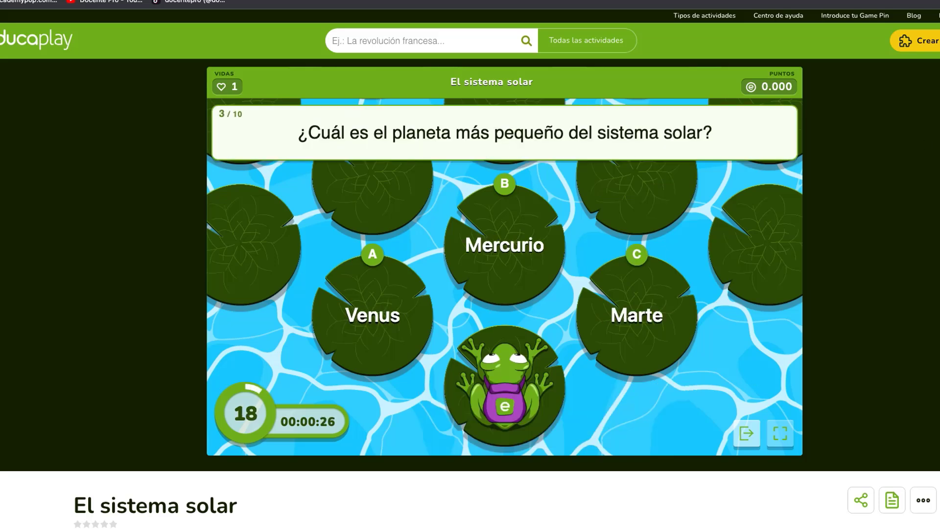
scroll(470, 264, down, 5)
scroll(470, 265, up, 2)
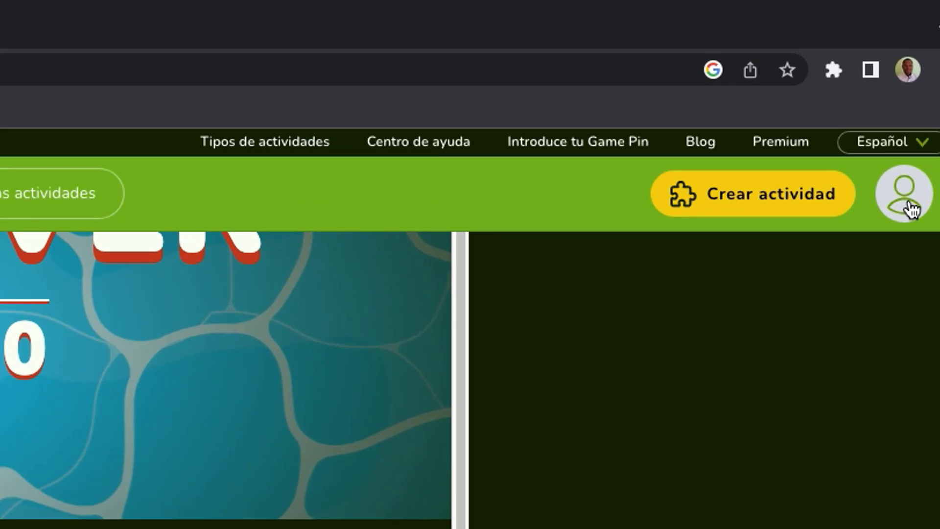
- Open the profile's activity list and copy the share link of the published "El sistema solar" activity
click(926, 118)
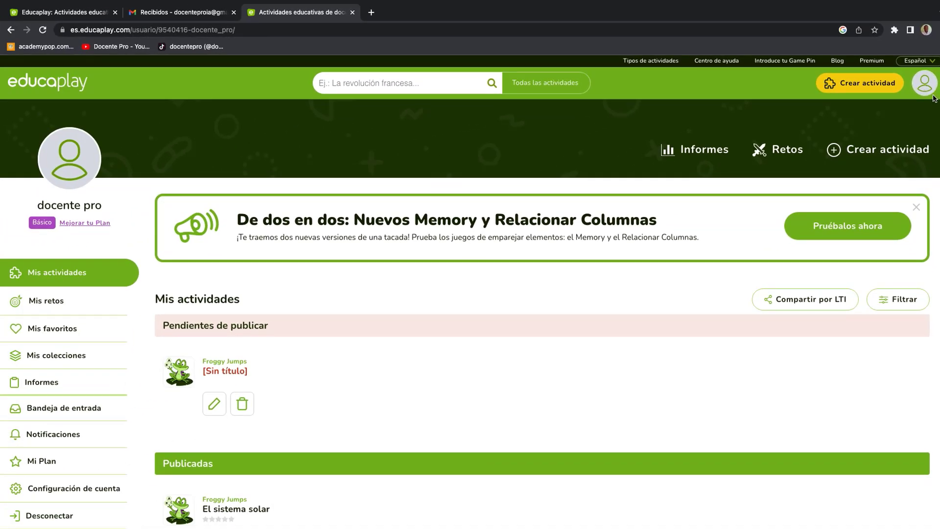
scroll(659, 344, down, 3)
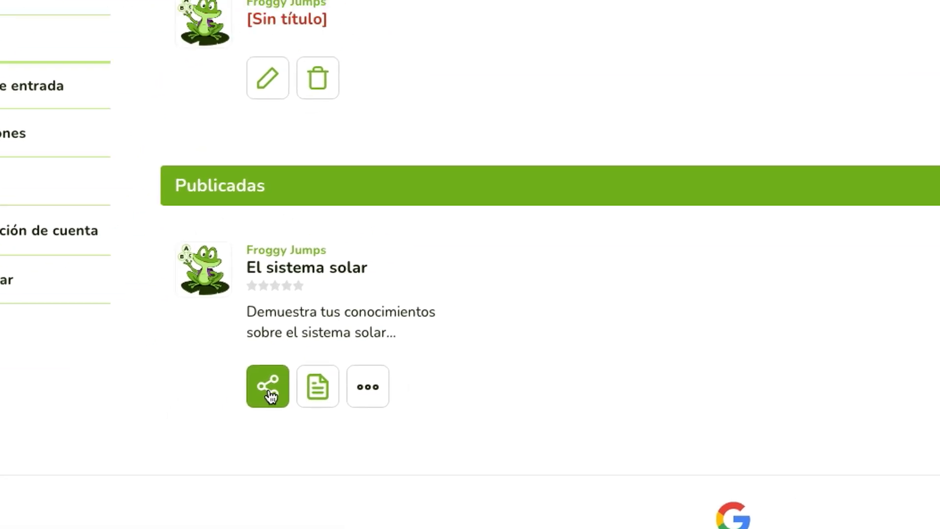
click(269, 391)
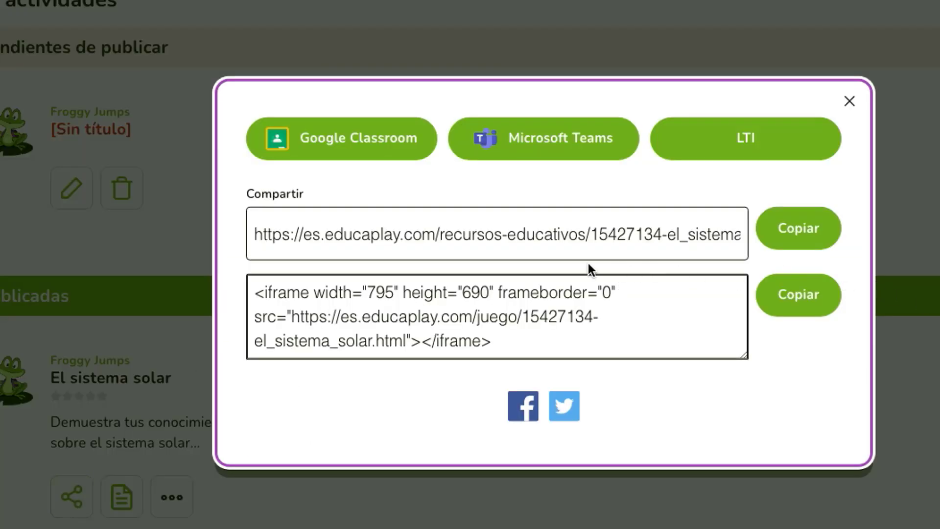
click(796, 237)
key(super+c)
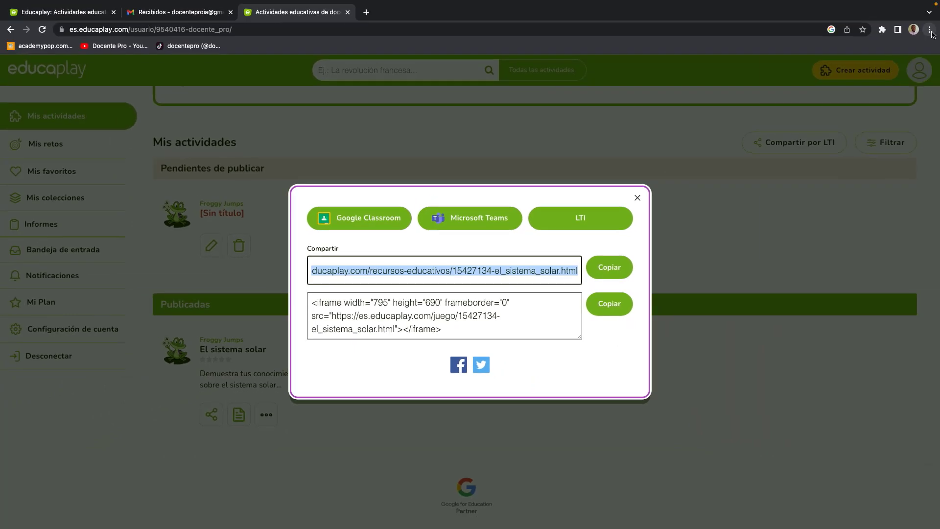
- Load the copied activity link in a new incognito window, accept the cookies and start the game
click(927, 27)
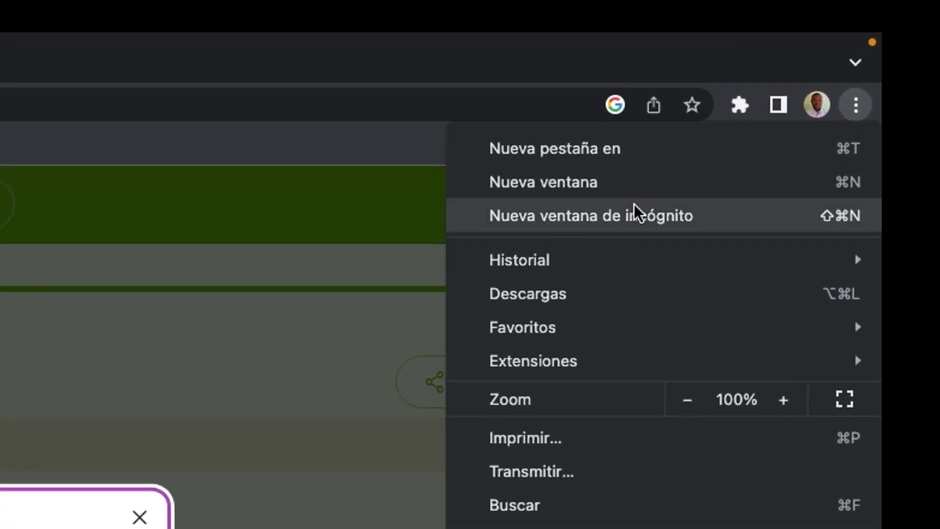
click(637, 216)
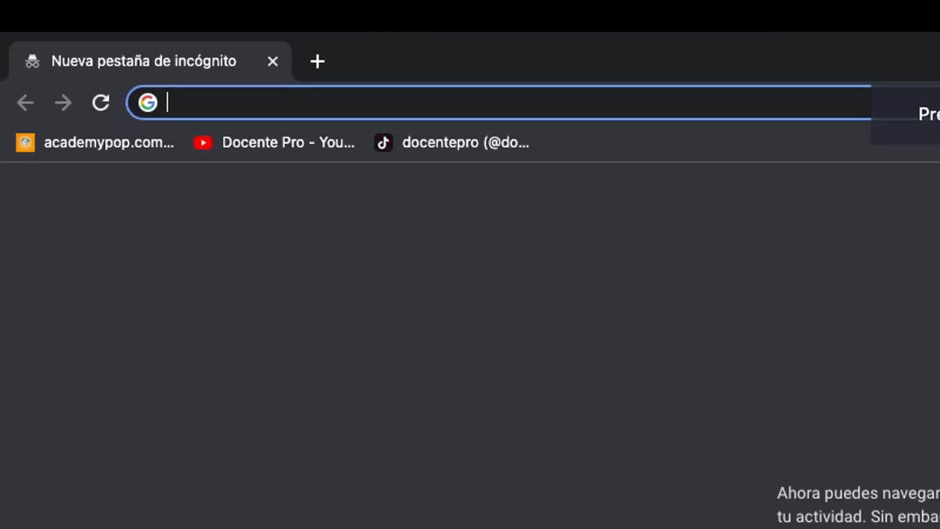
key(super+v)
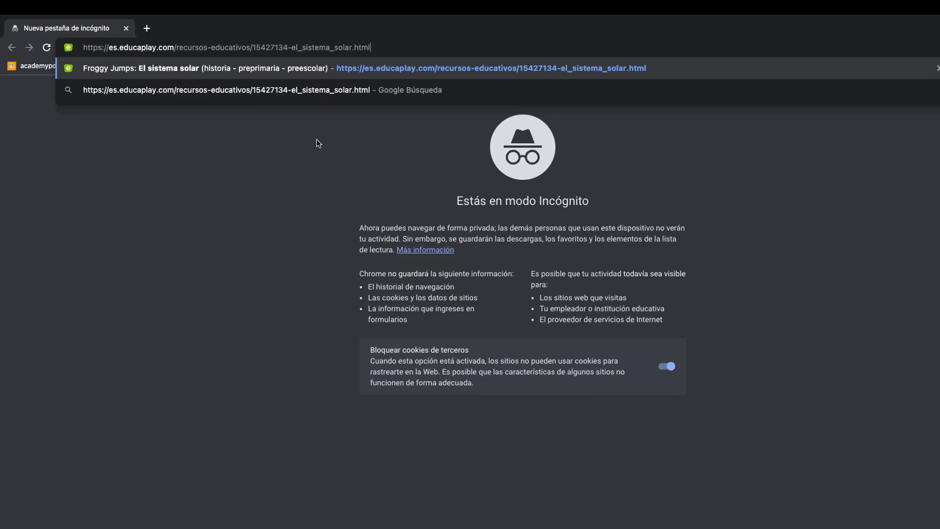
key(Return)
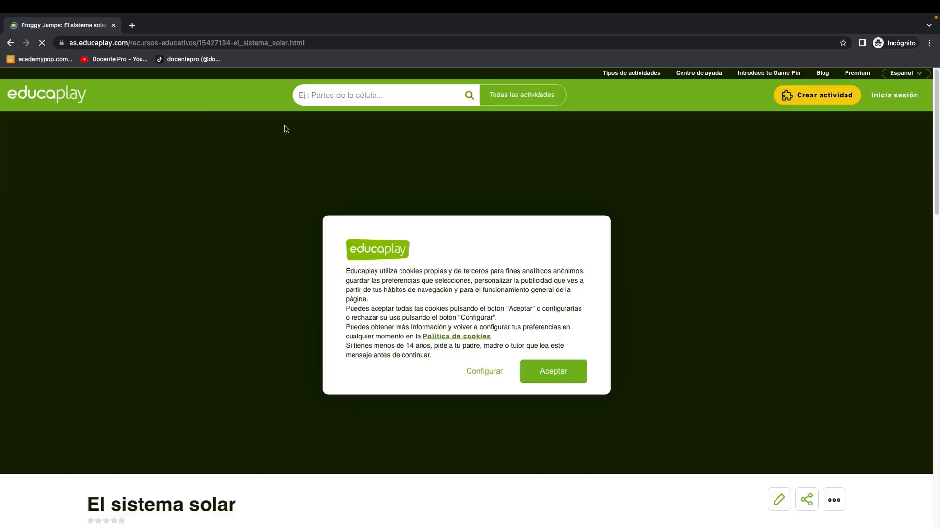
click(549, 370)
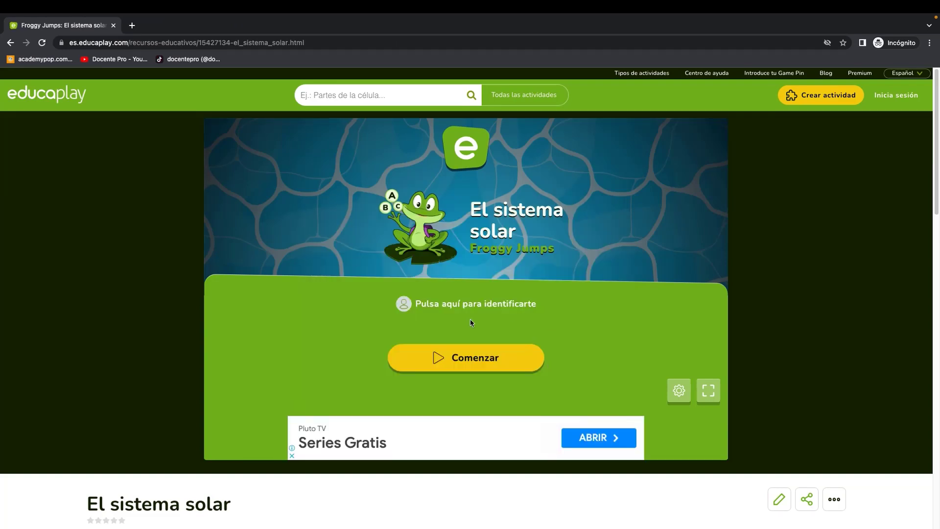
click(480, 361)
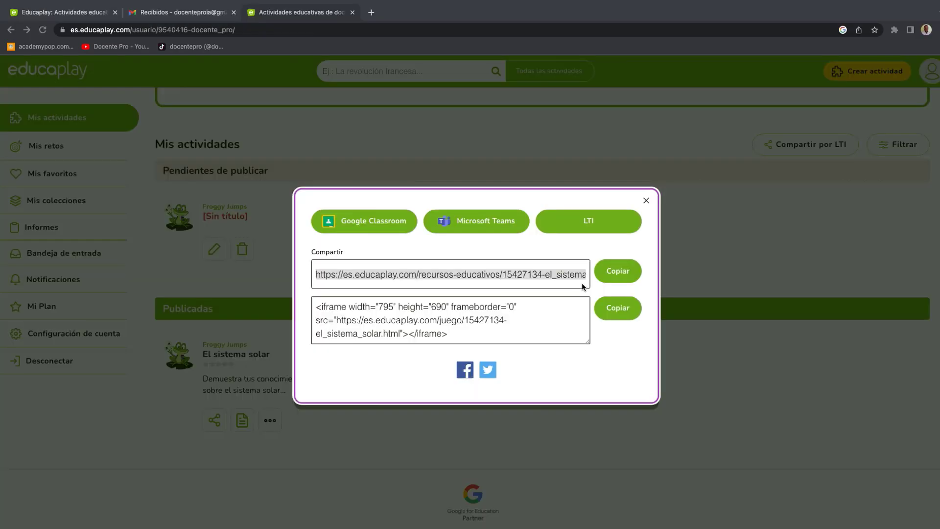
- Return to the activity's sharing dialog, copy its iframe embed code and close the dialog
click(582, 282)
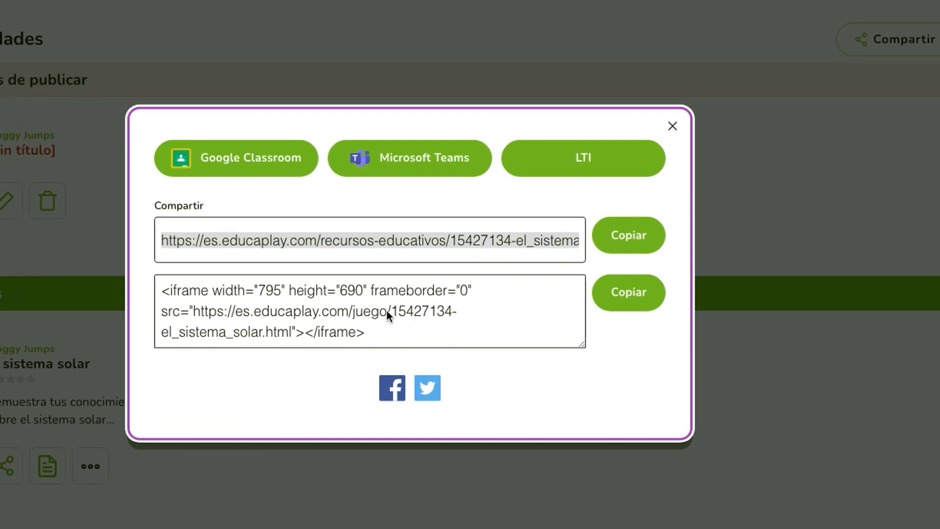
click(628, 297)
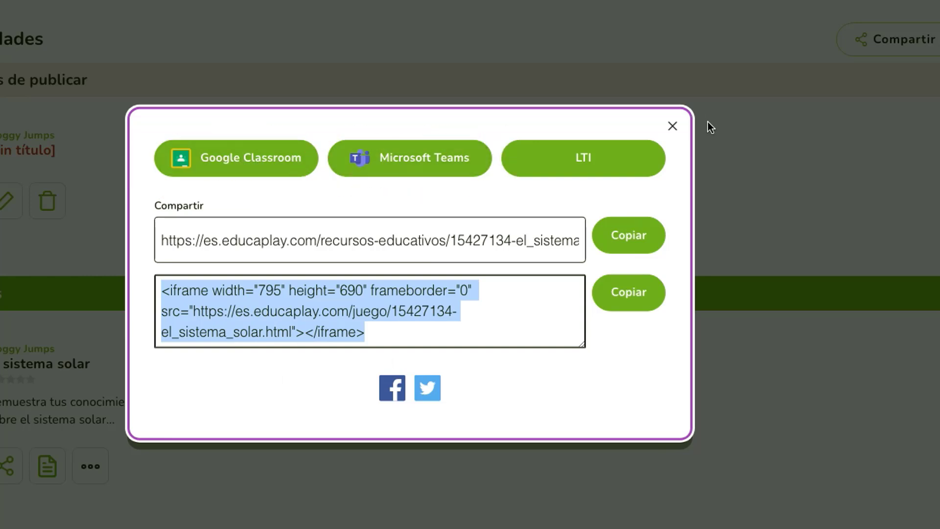
click(673, 127)
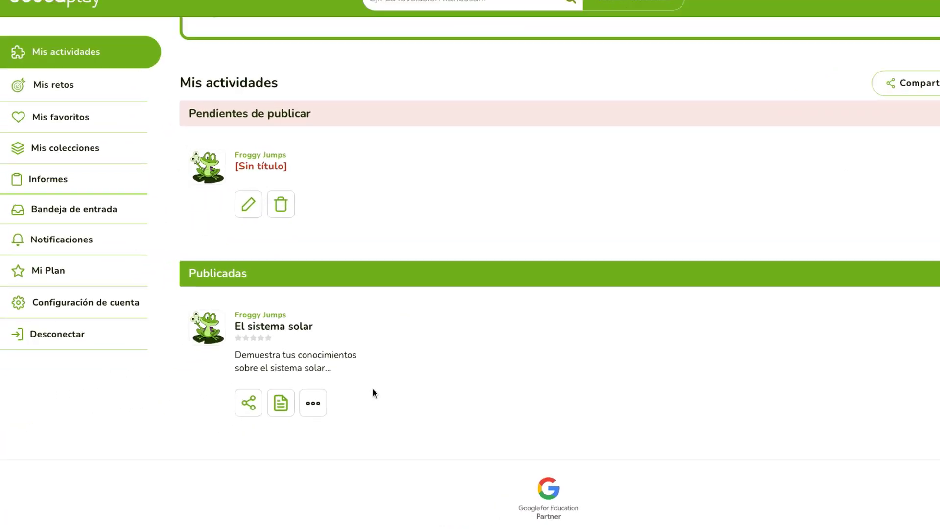
- Create a challenge (reto) from the published "El sistema solar" activity
click(314, 404)
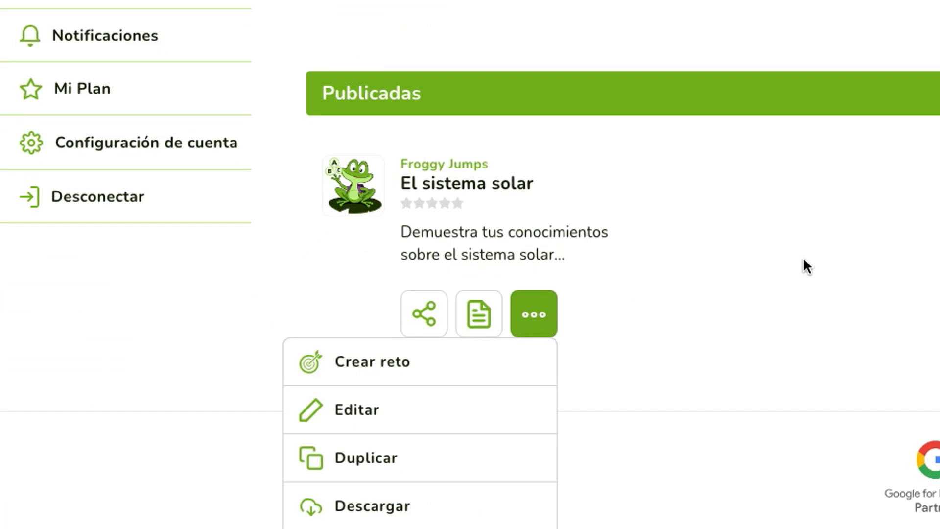
scroll(804, 260, up, 1)
scroll(804, 260, down, 4)
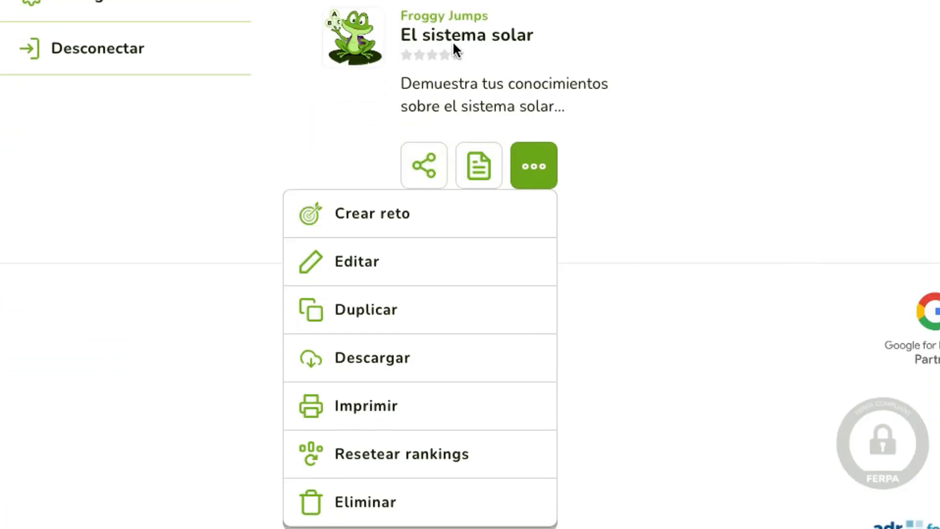
click(440, 229)
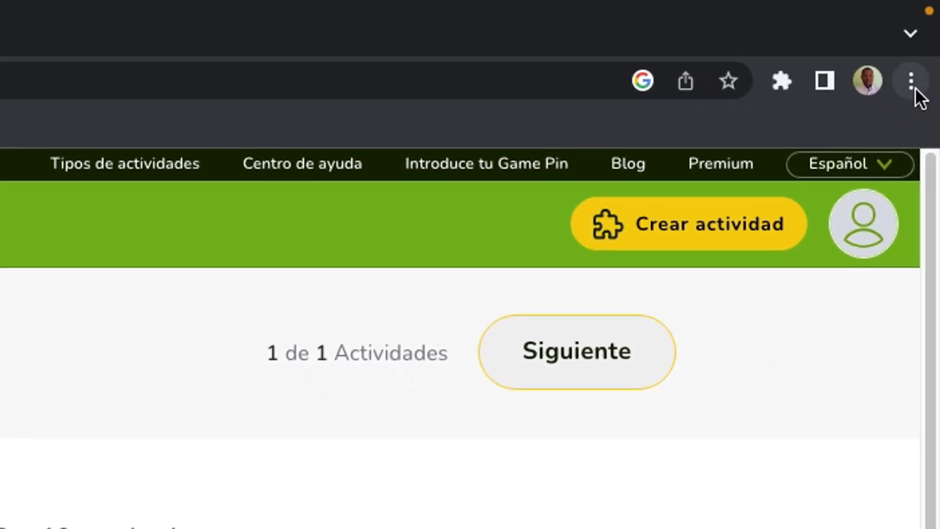
- Search for "educaplay" in a new incognito window and open the site's Game Pin entry page
click(912, 84)
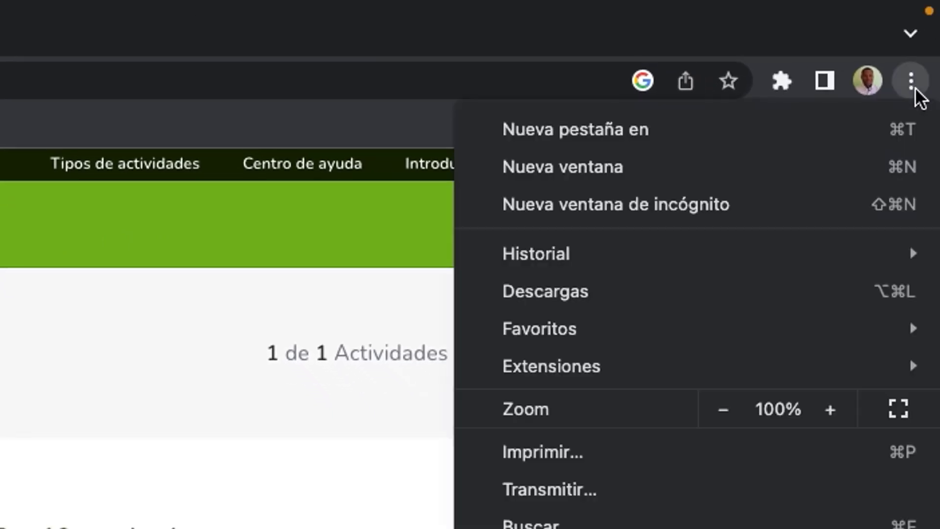
click(711, 216)
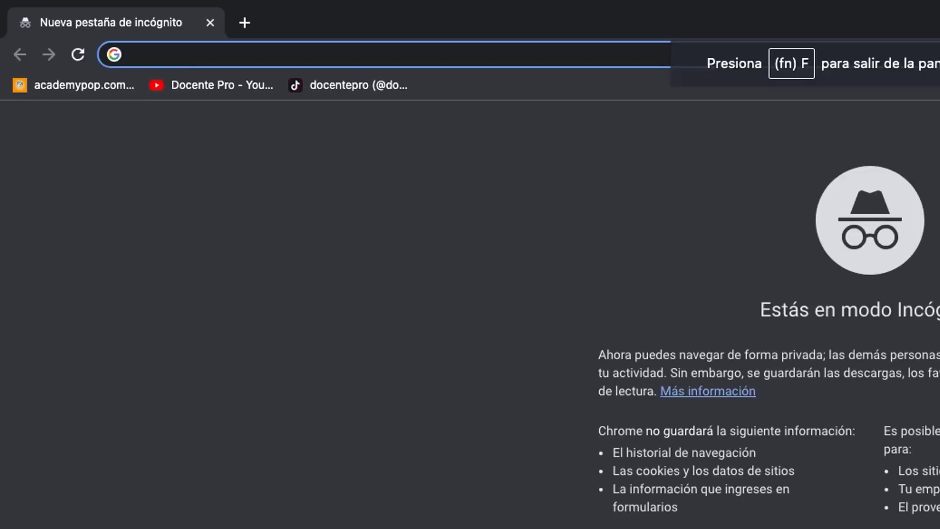
text(educaplay)
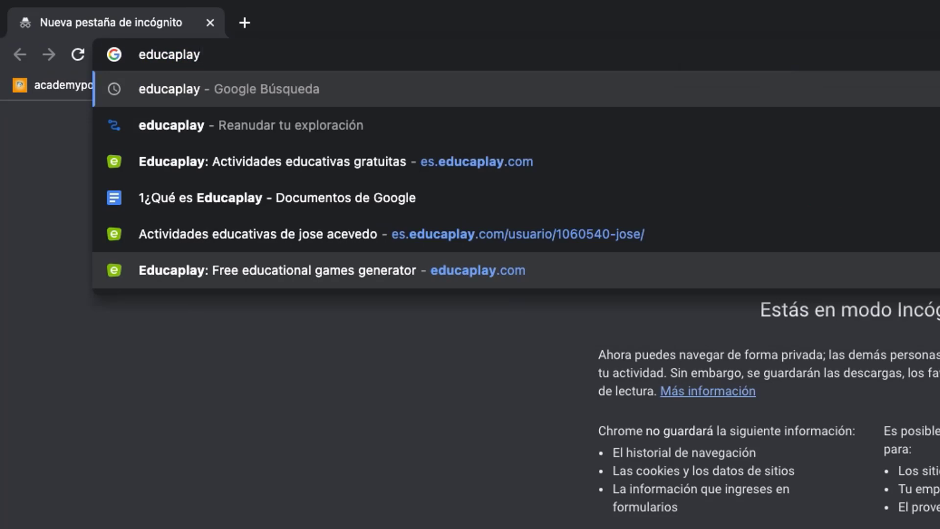
key(Return)
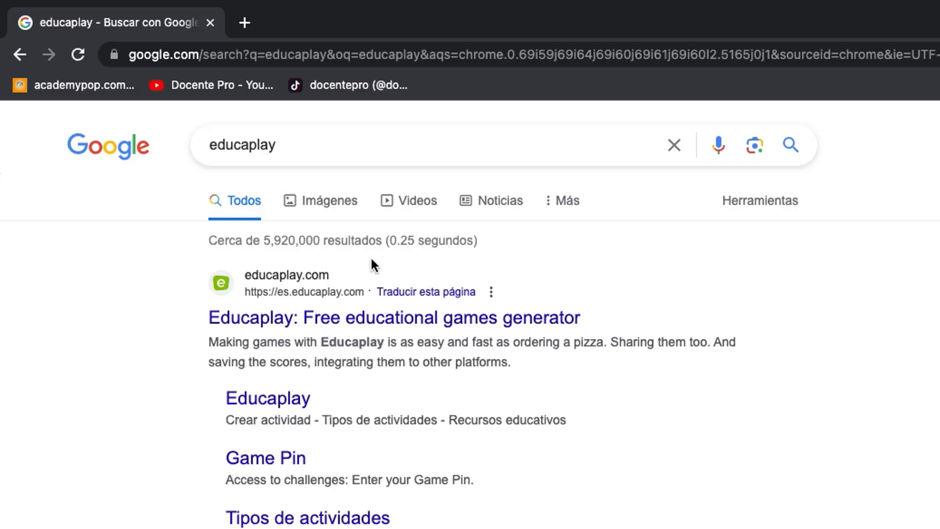
click(329, 323)
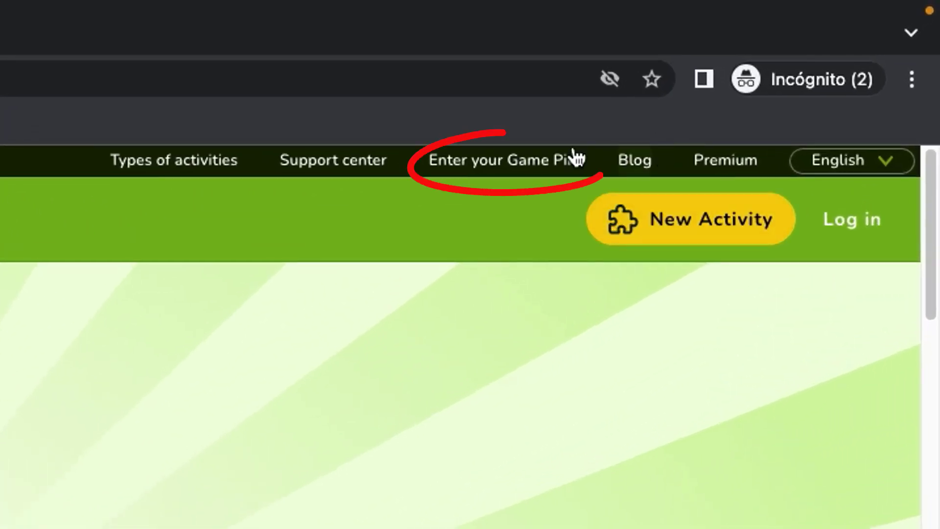
click(511, 169)
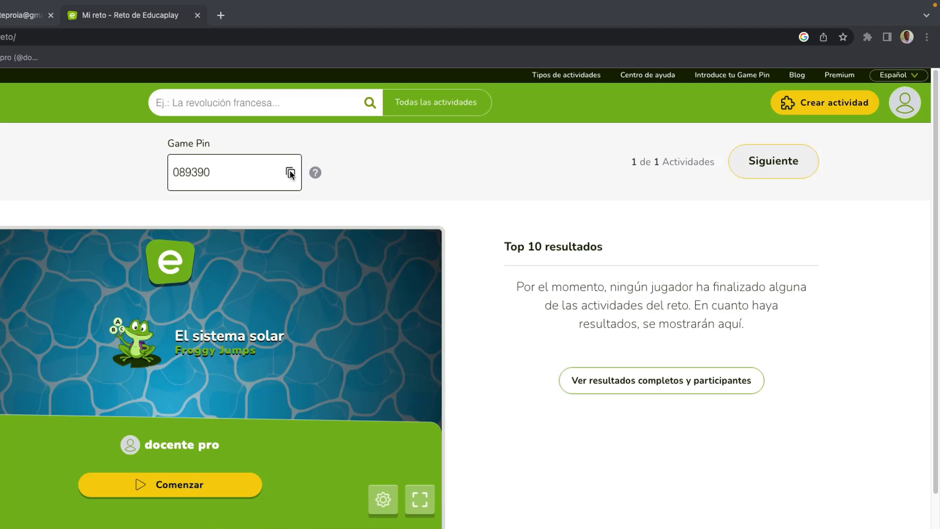
- Copy the challenge's Game Pin and submit it on the challenge access page in the incognito window
click(291, 173)
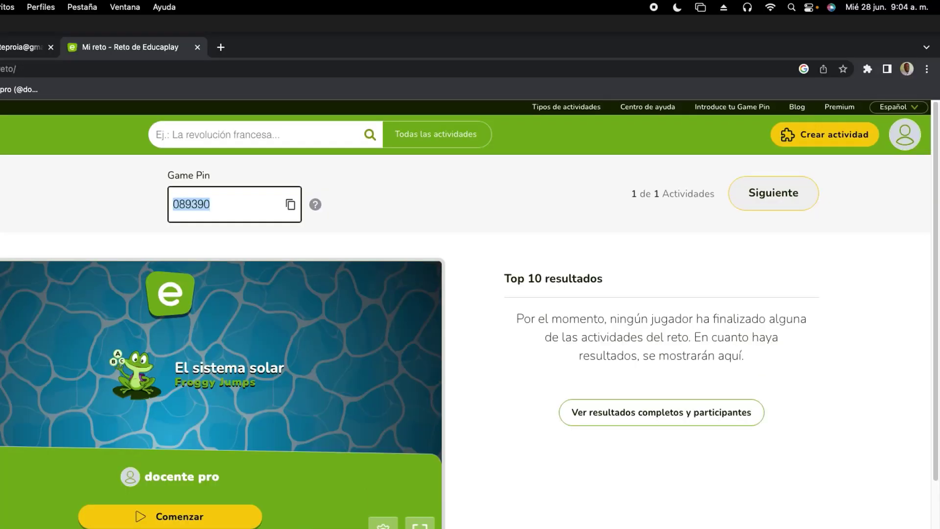
click(262, 287)
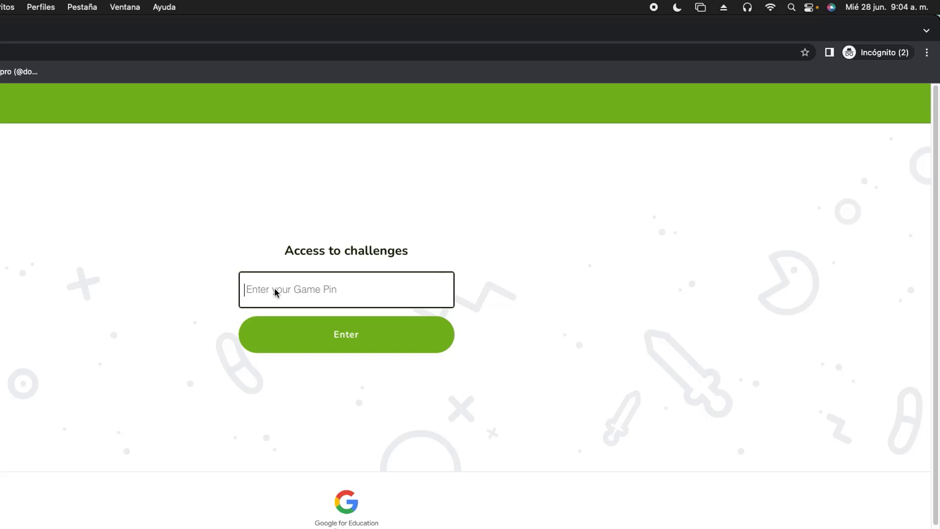
right_click(275, 293)
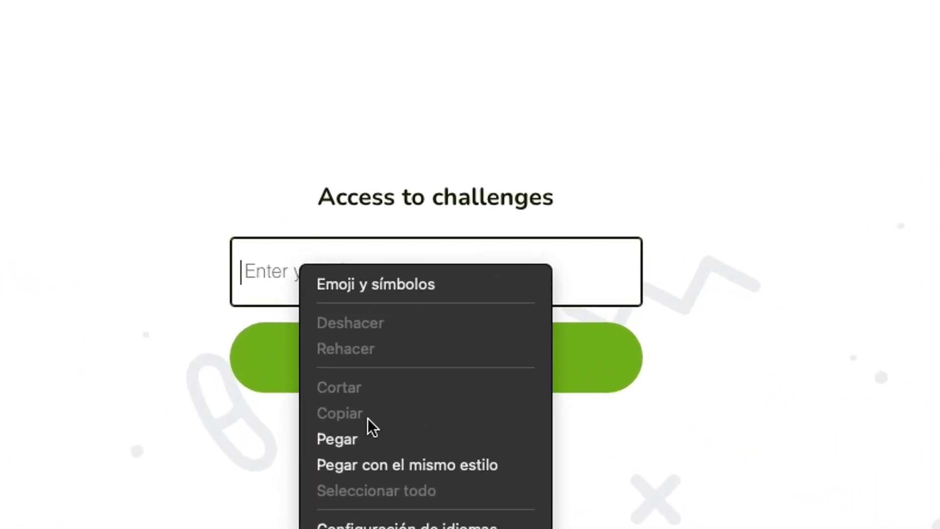
click(313, 375)
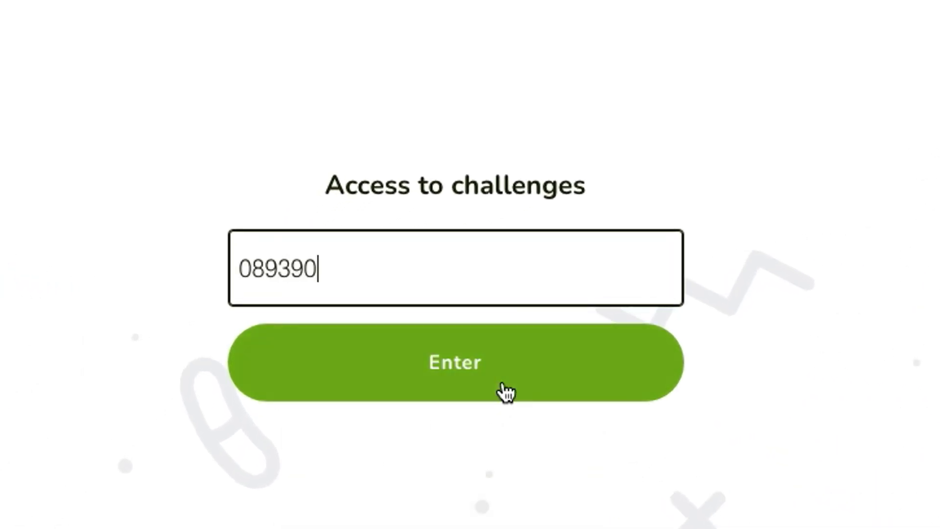
click(462, 365)
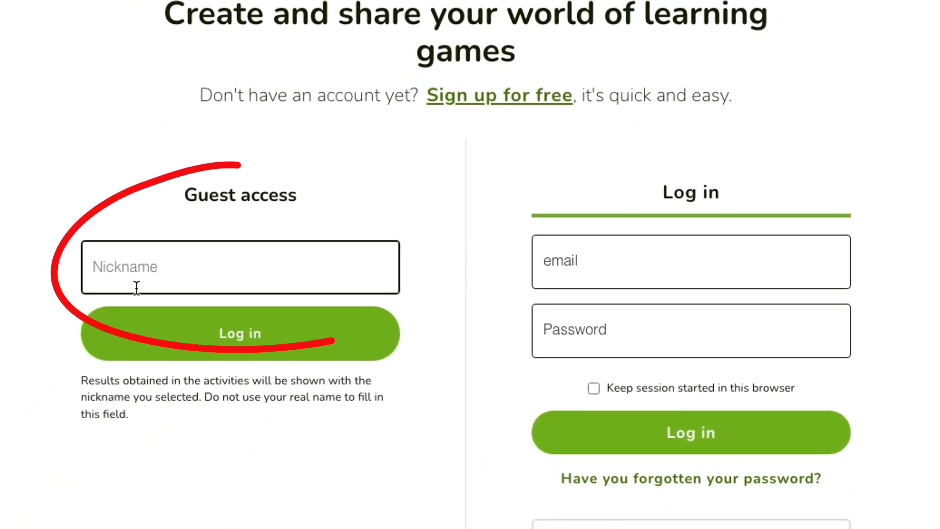
- Enter the challenge as a guest with the nickname "DOCENTE PRO" and start the "El sistema solar" game
click(169, 269)
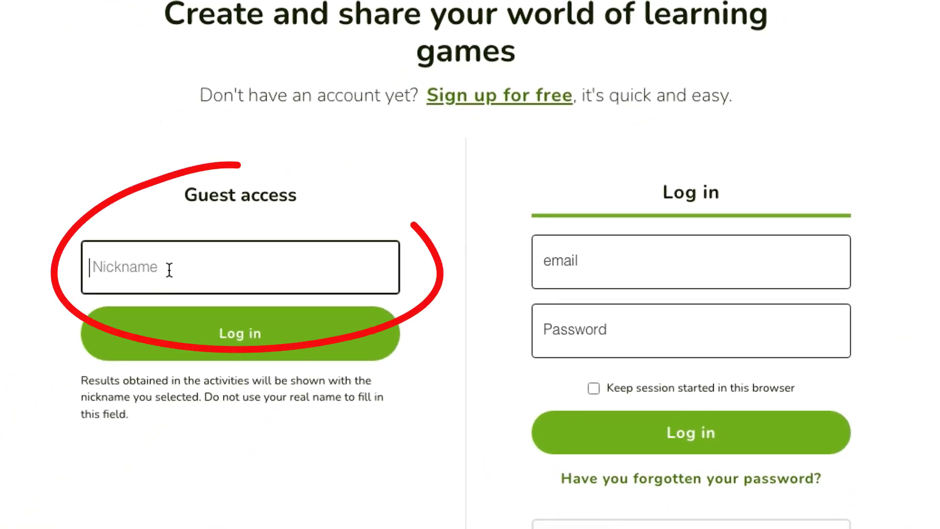
text(DOCENTE PRO)
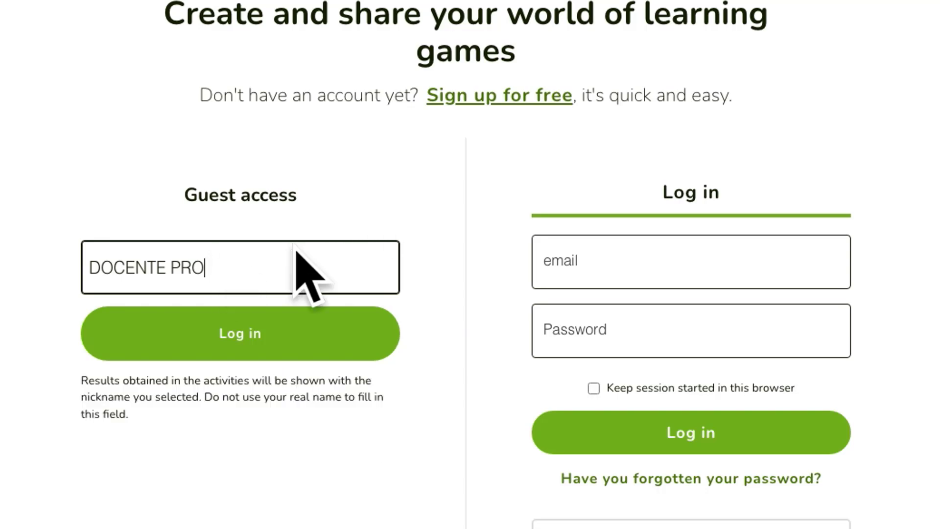
click(242, 336)
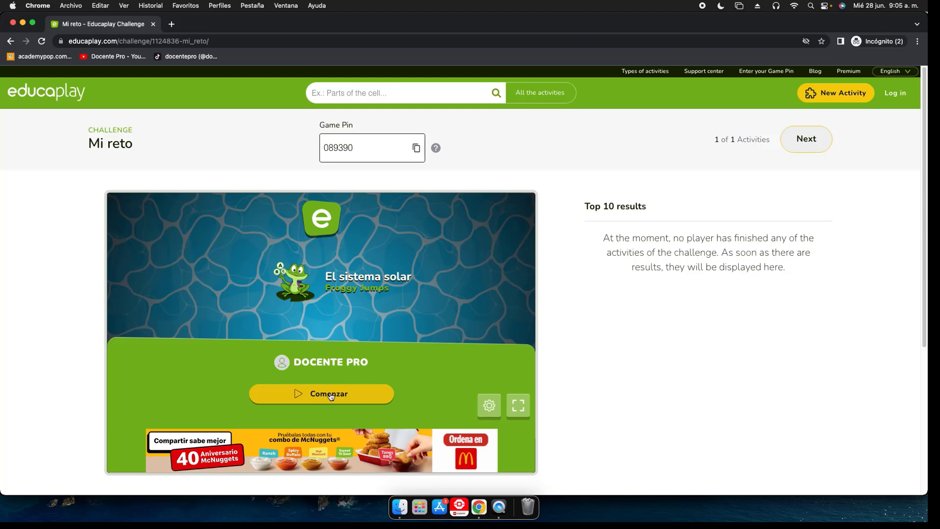
click(335, 395)
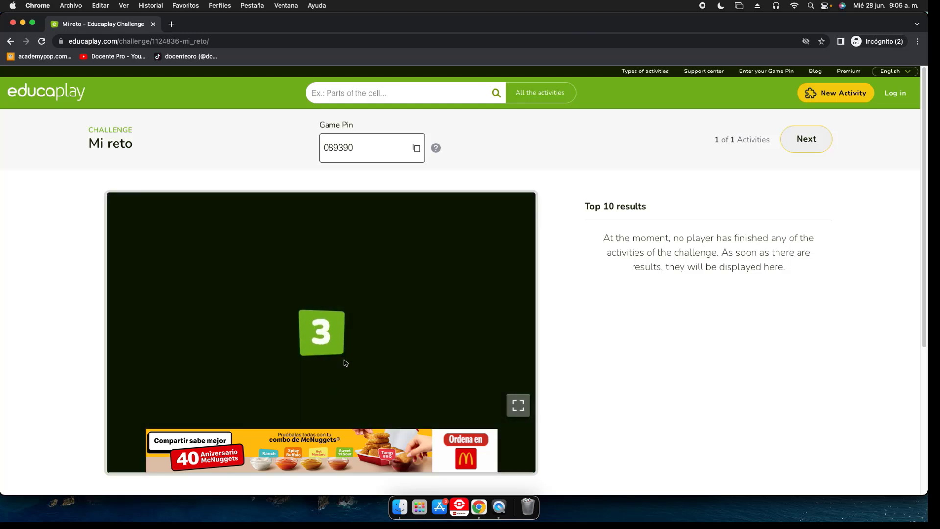